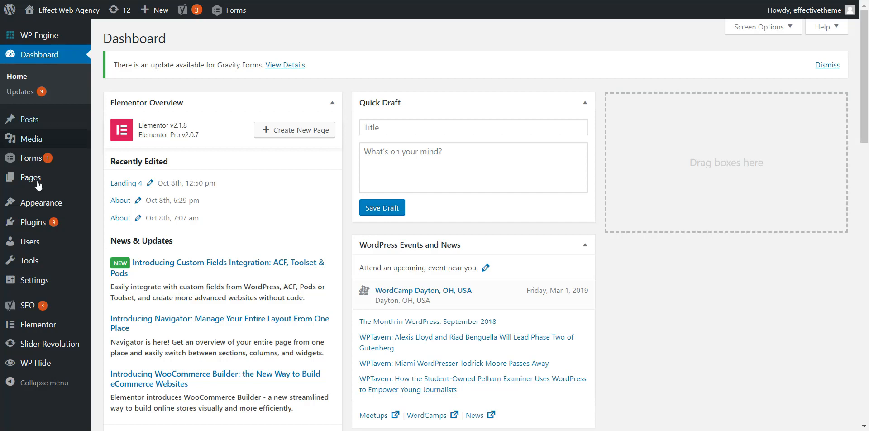
Open the Slider Revolution template library and show only the free templates.
mouse_move(44, 348)
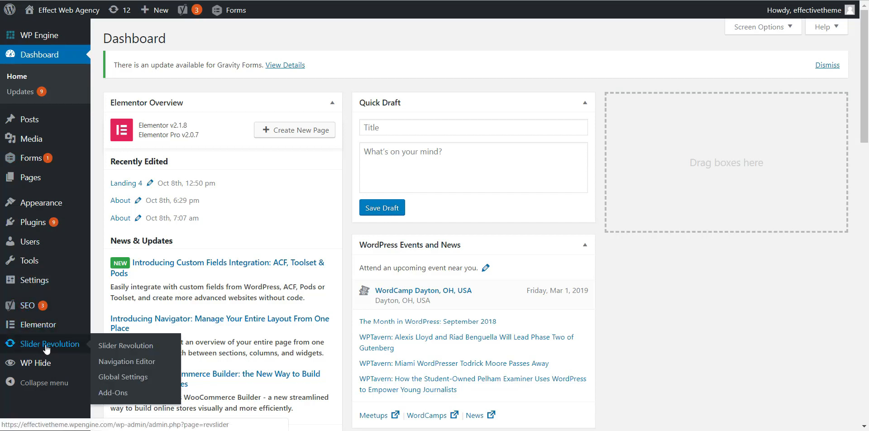
click(47, 347)
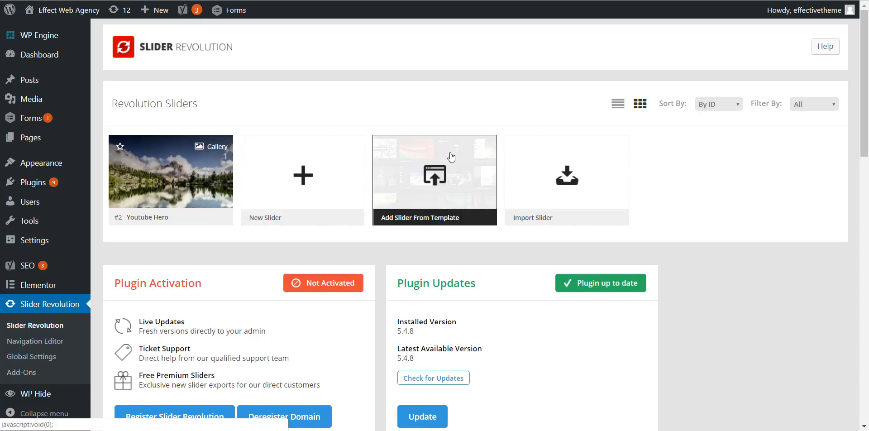
click(437, 181)
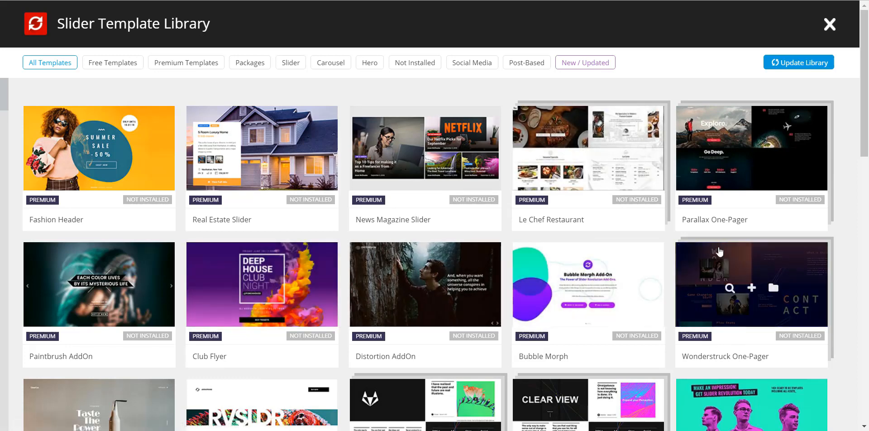
click(121, 67)
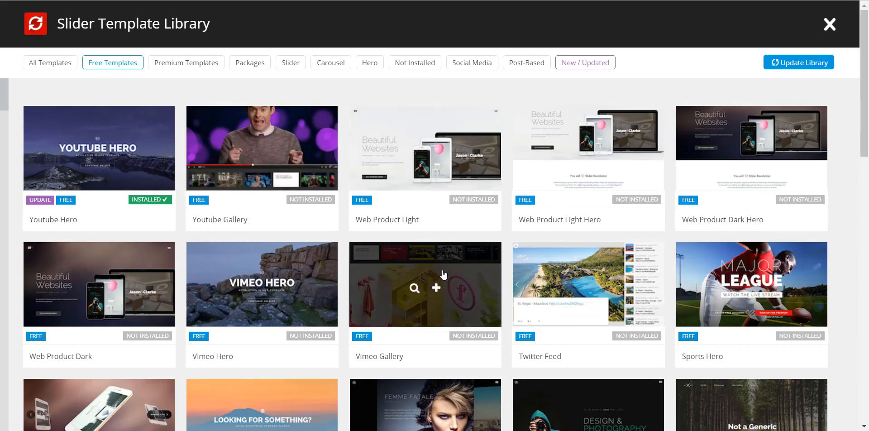
Preview the free Showcase Carousel template and advance through several of its slides.
scroll(443, 274, down, 3)
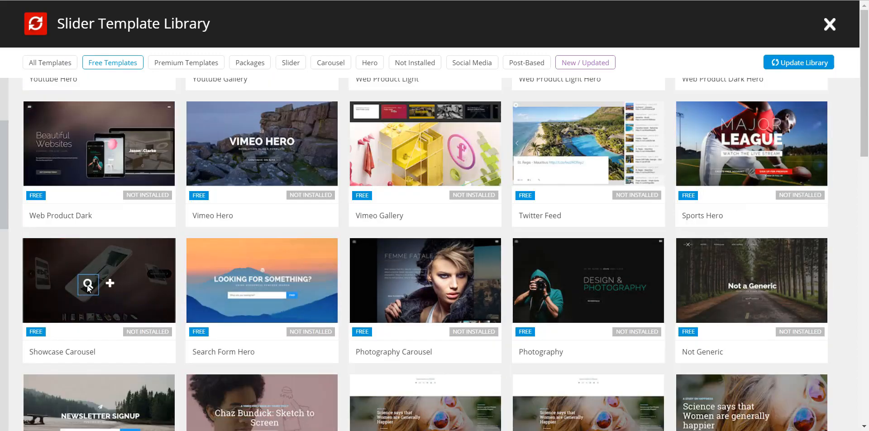
click(88, 283)
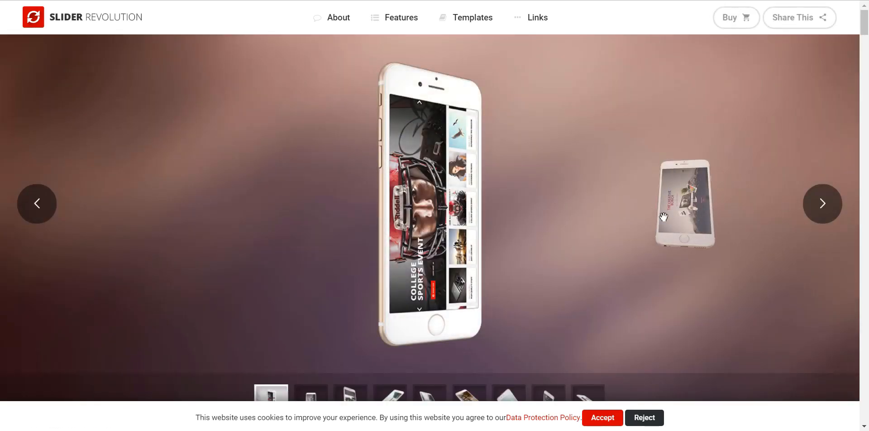
click(817, 207)
click(817, 208)
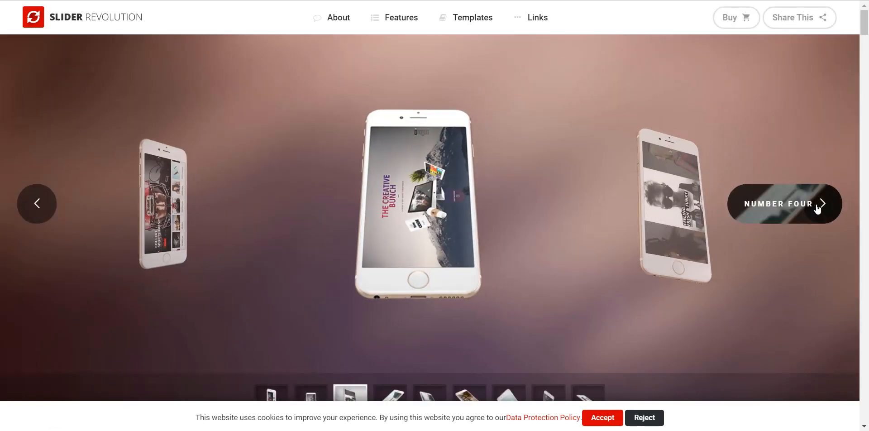
click(817, 207)
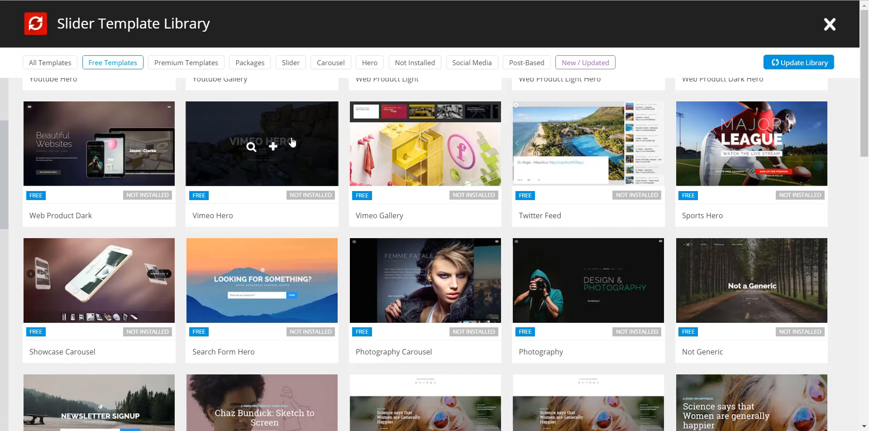
Close the template library and open the existing Youtube Hero slider in the slide editor.
click(740, 147)
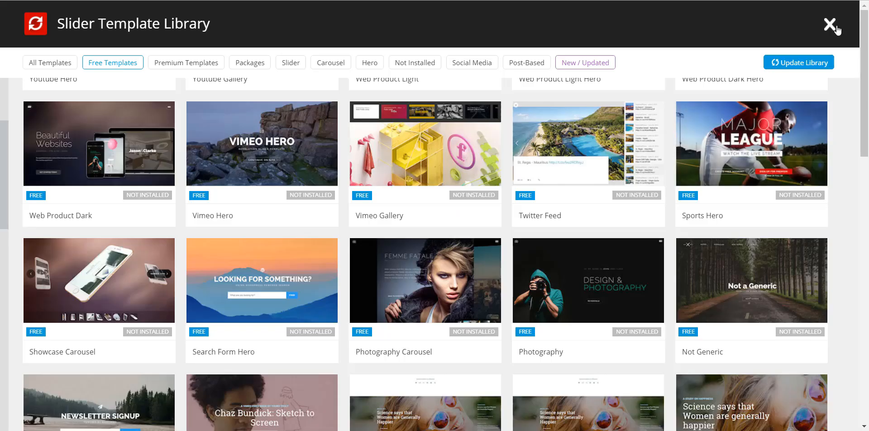
click(829, 26)
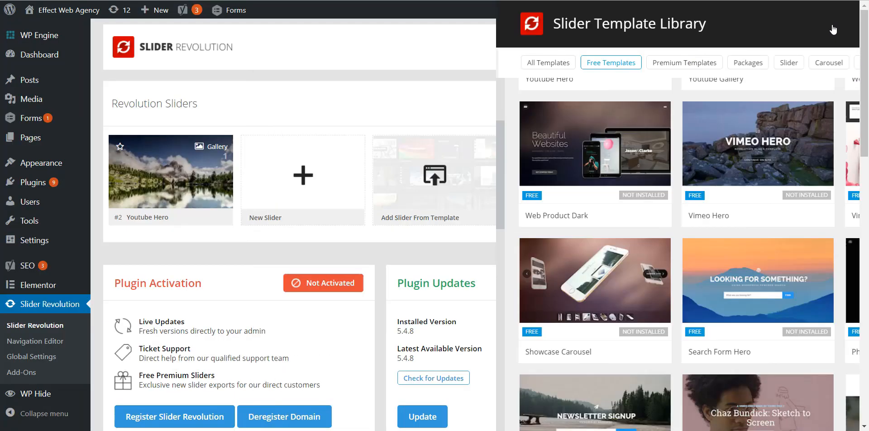
click(171, 169)
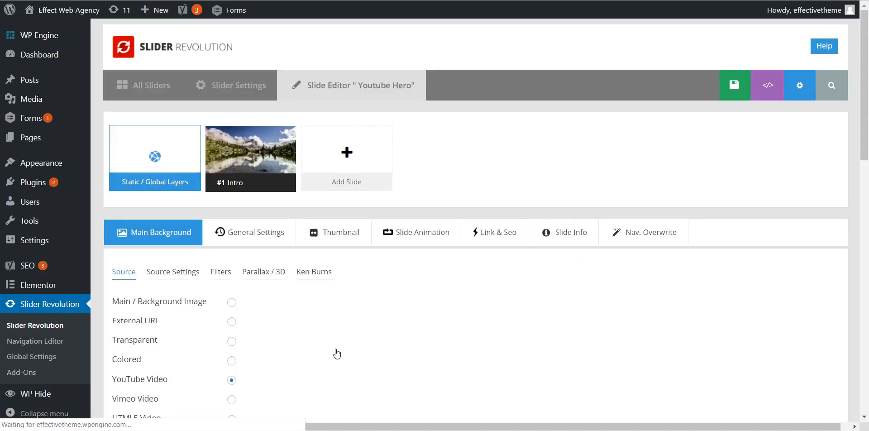
Examine the Intro slide's background source, YouTube video ID, canvas and layer timeline.
mouse_move(249, 181)
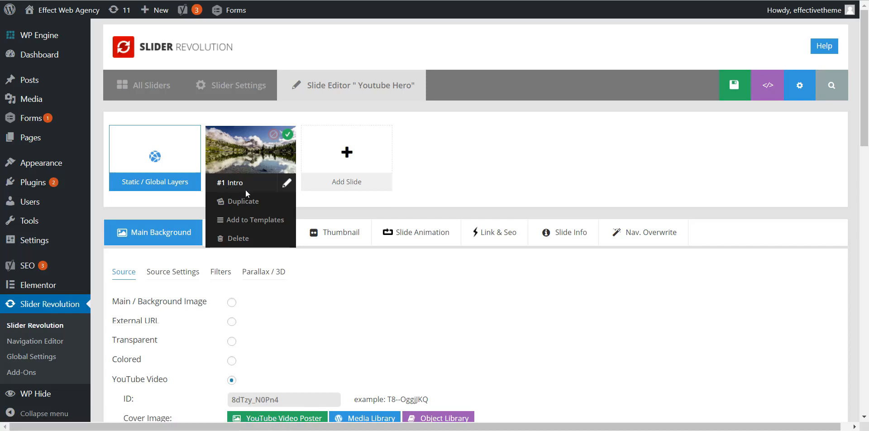
scroll(351, 251, down, 5)
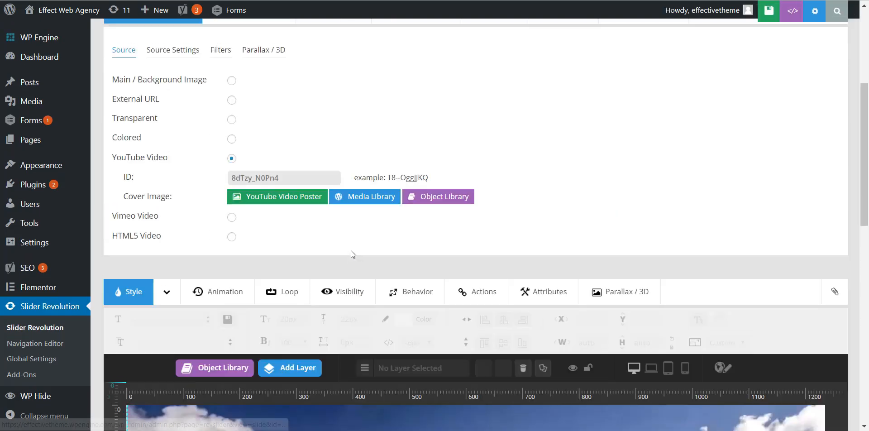
scroll(349, 249, up, 1)
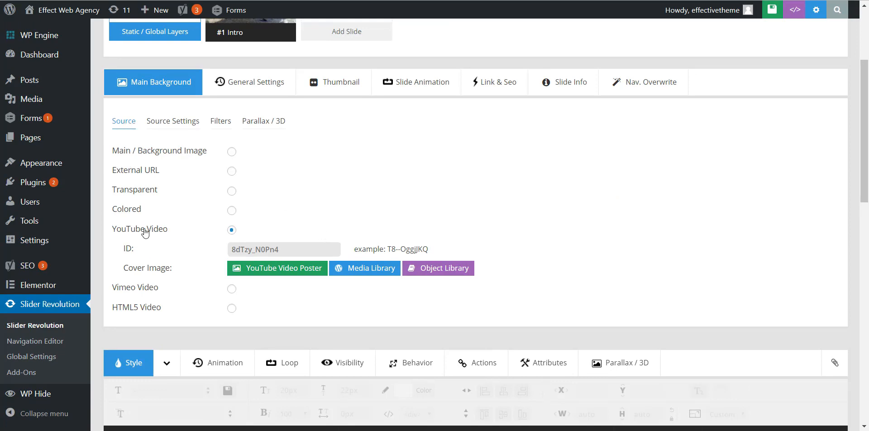
scroll(236, 230, down, 7)
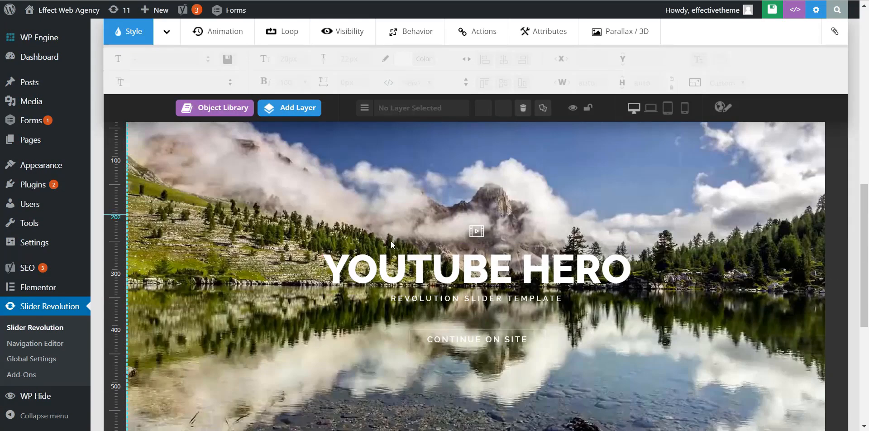
scroll(452, 269, up, 5)
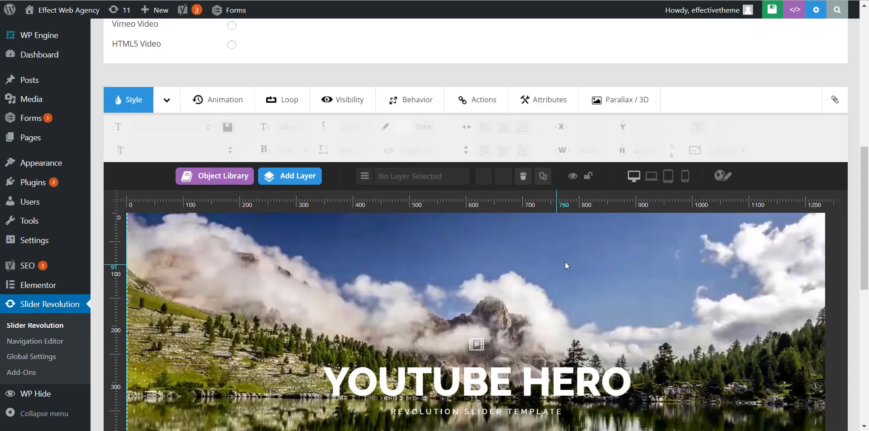
scroll(172, 247, up, 4)
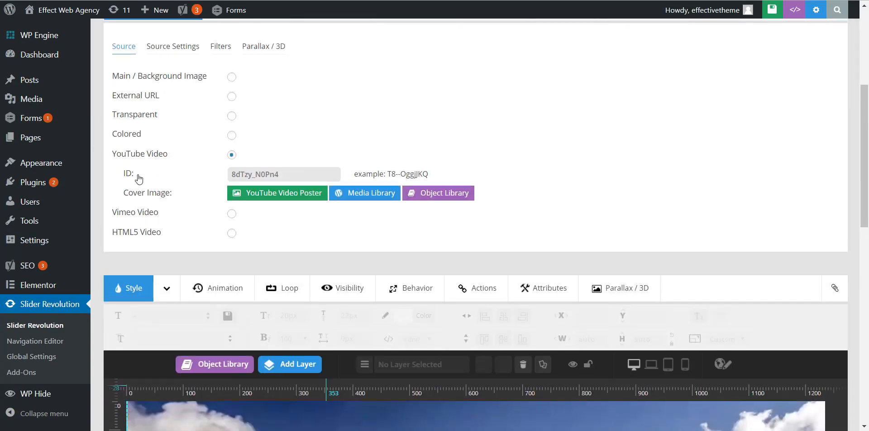
drag(284, 172, 214, 173)
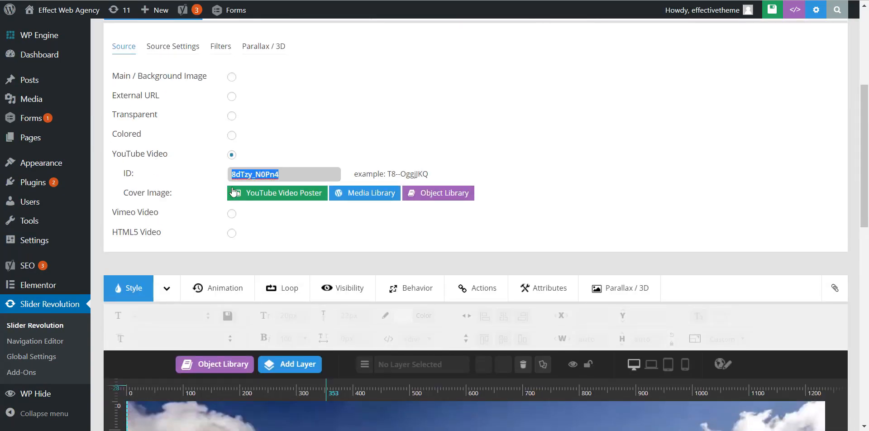
scroll(525, 253, down, 6)
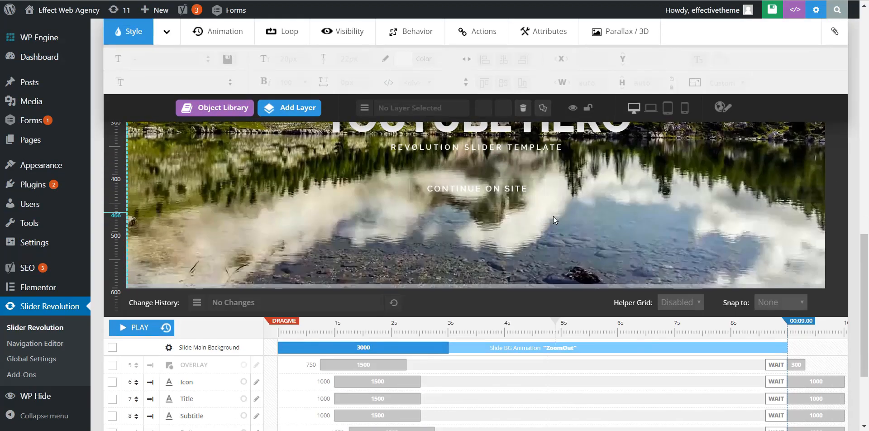
scroll(527, 341, down, 3)
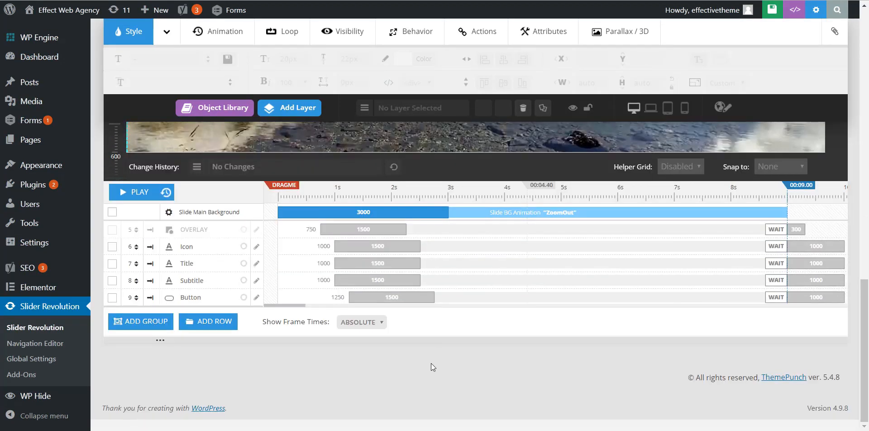
Preview the Youtube Hero slider and return to the slide editor.
scroll(430, 362, up, 9)
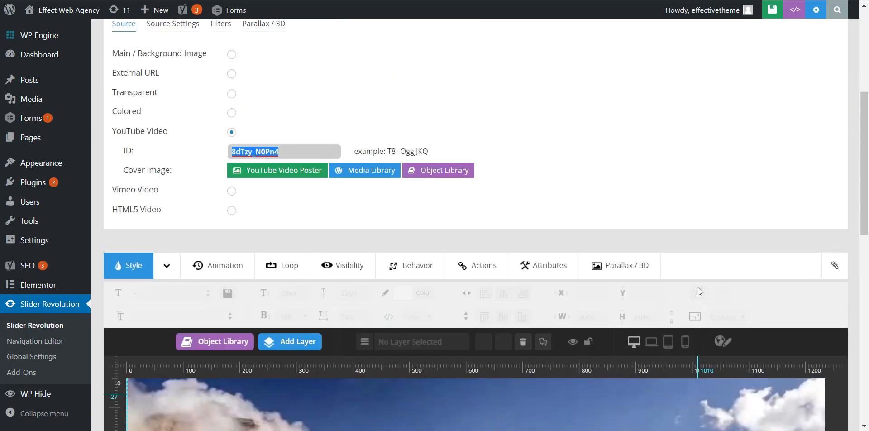
scroll(698, 287, up, 4)
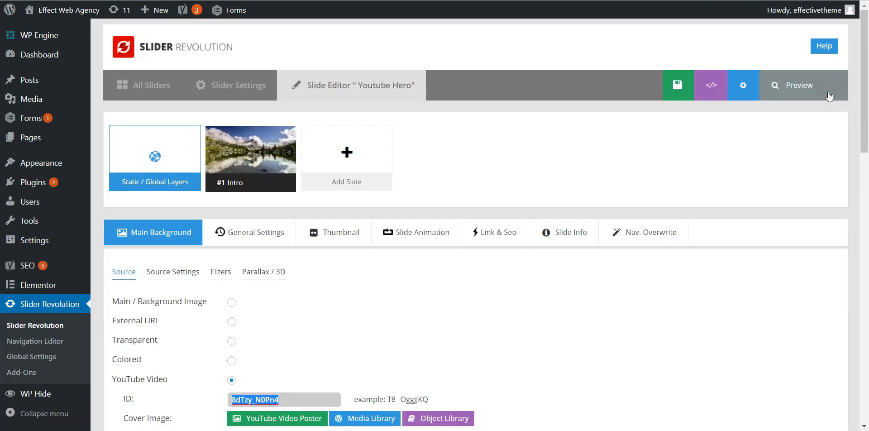
click(827, 88)
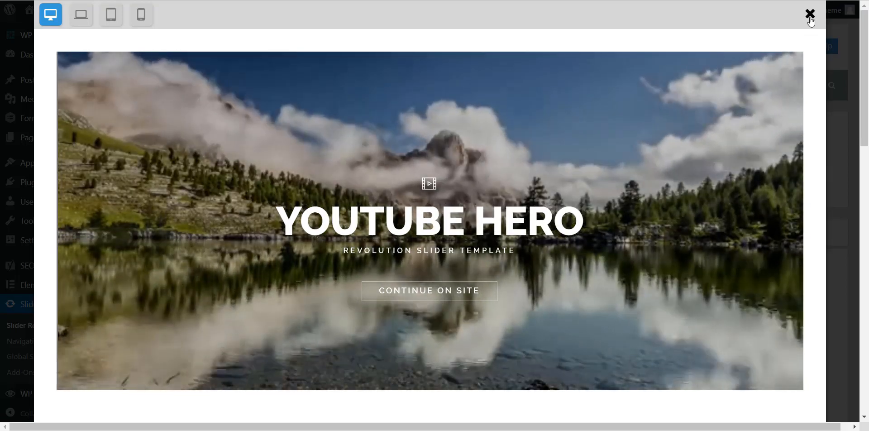
click(809, 14)
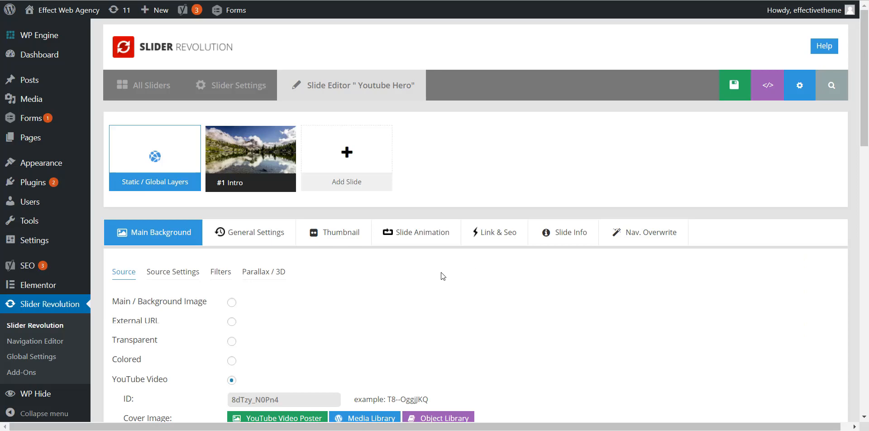
Replace the text of the large YOUTUBE HERO title layer with "NEW TITLE" and apply it.
scroll(471, 259, down, 10)
scroll(501, 263, down, 2)
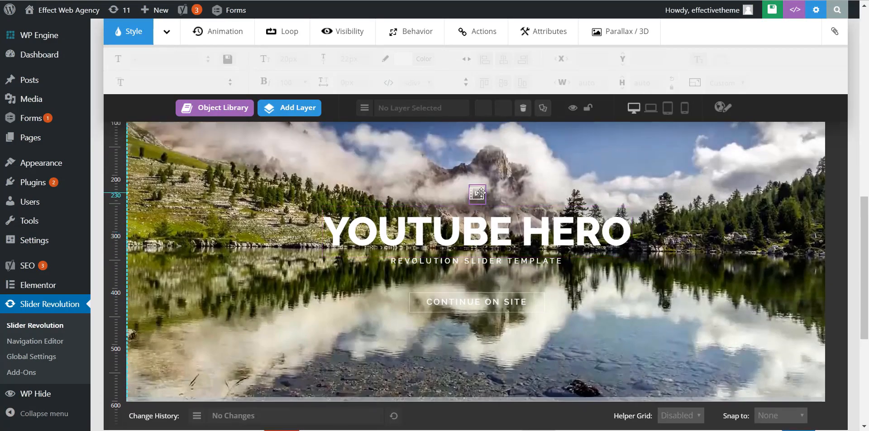
click(480, 192)
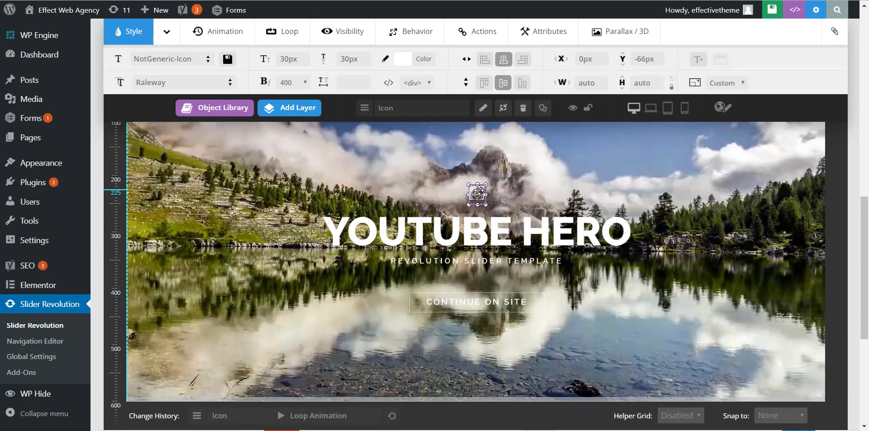
click(503, 222)
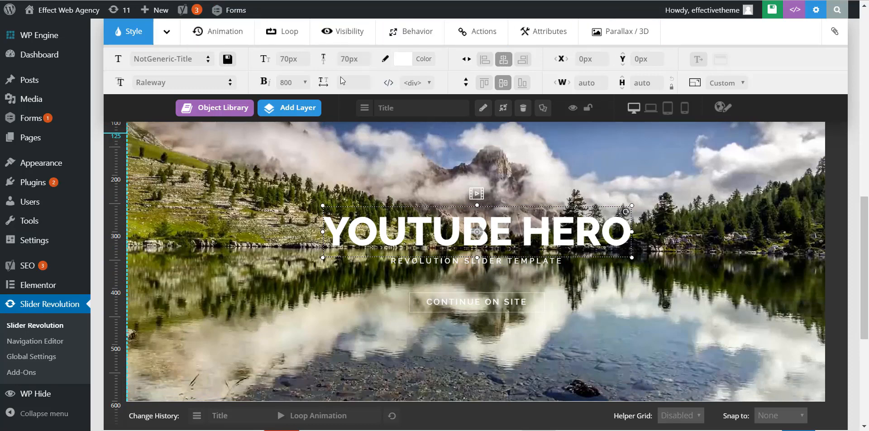
scroll(732, 262, up, 1)
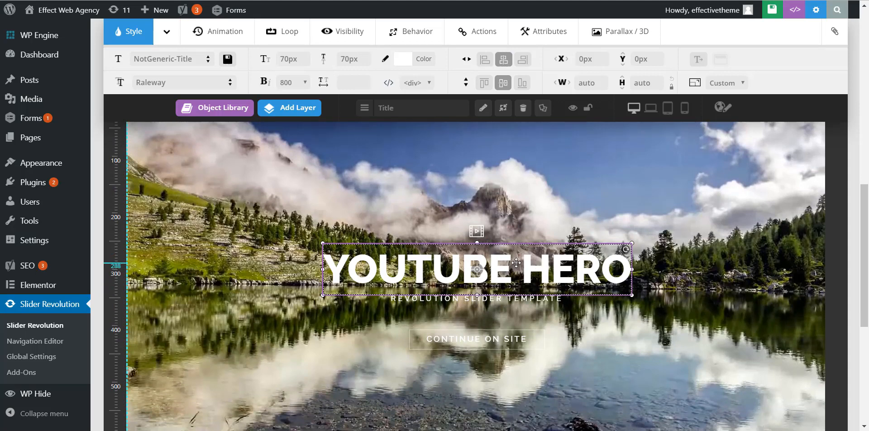
click(483, 108)
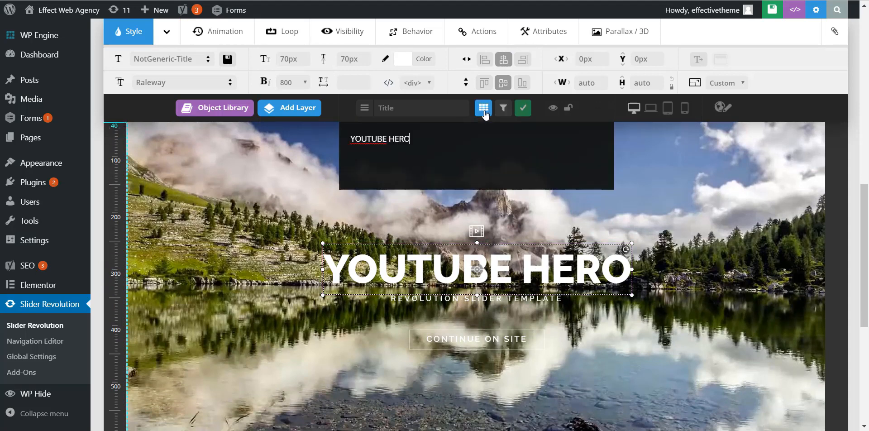
key(ctrl+a)
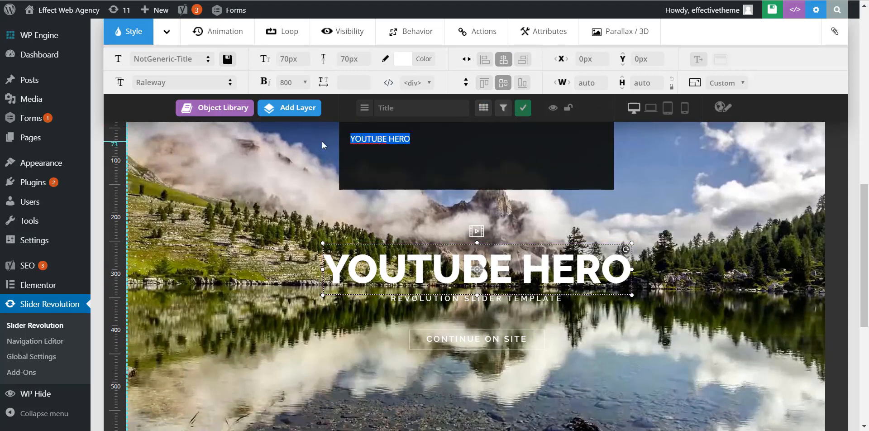
text(New Title)
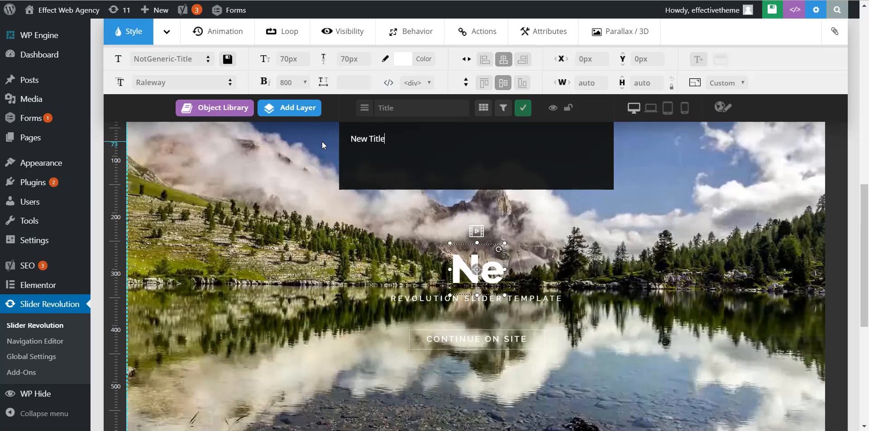
key(ctrl+a)
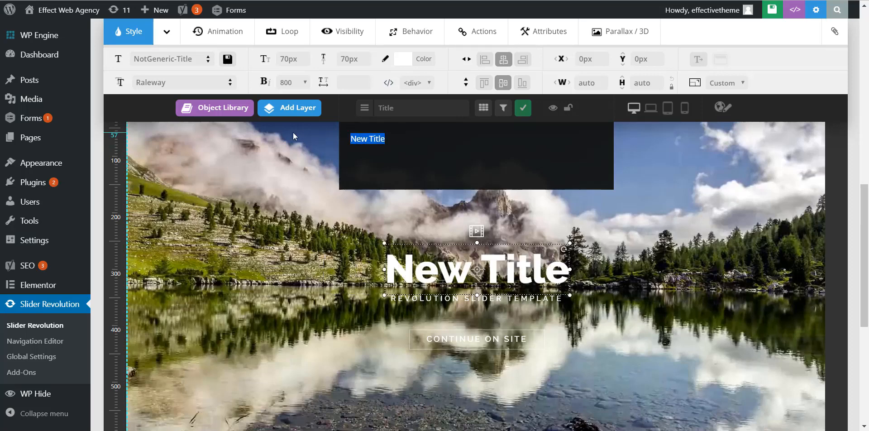
text(NEW TITLE)
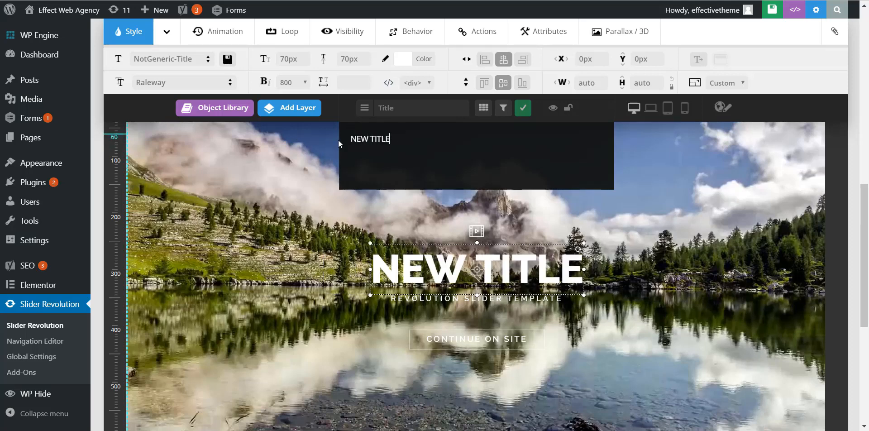
click(522, 107)
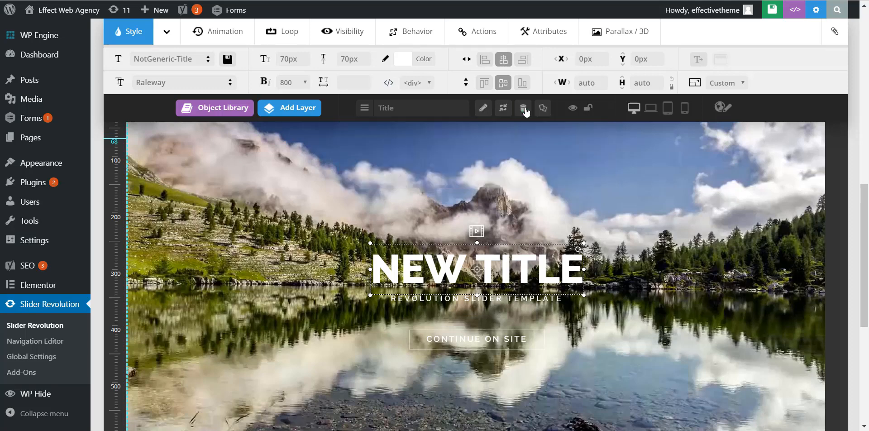
Replace the text of the REVOLUTION SLIDER TEMPLATE subtitle layer with "CHECKING THIS OUT" and apply it.
click(545, 301)
click(483, 107)
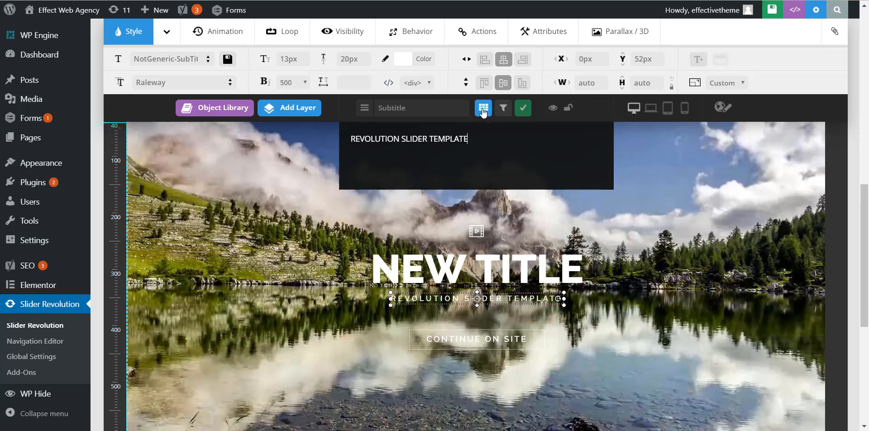
drag(470, 144, 350, 129)
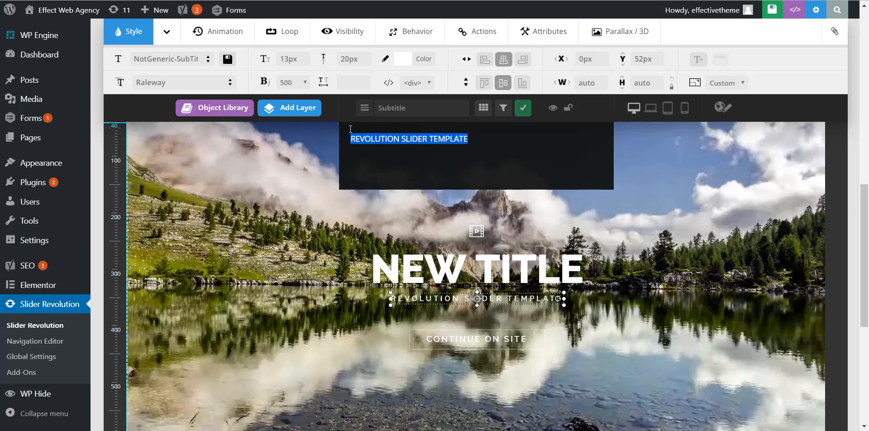
text(CHECKING THIS OUT)
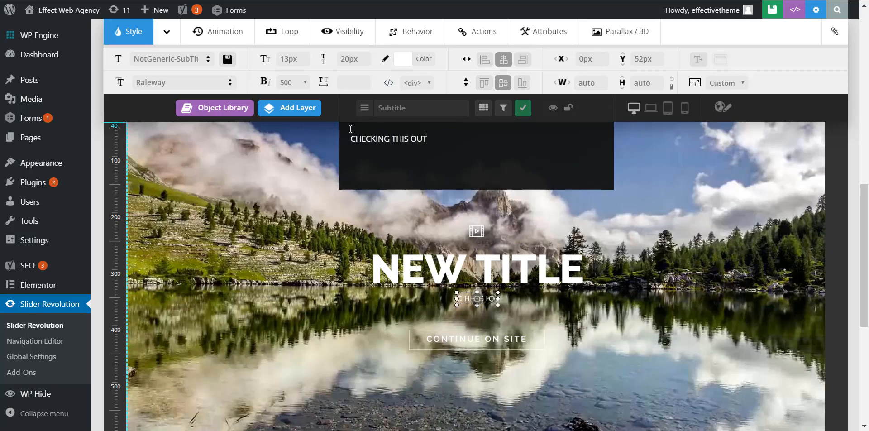
click(552, 338)
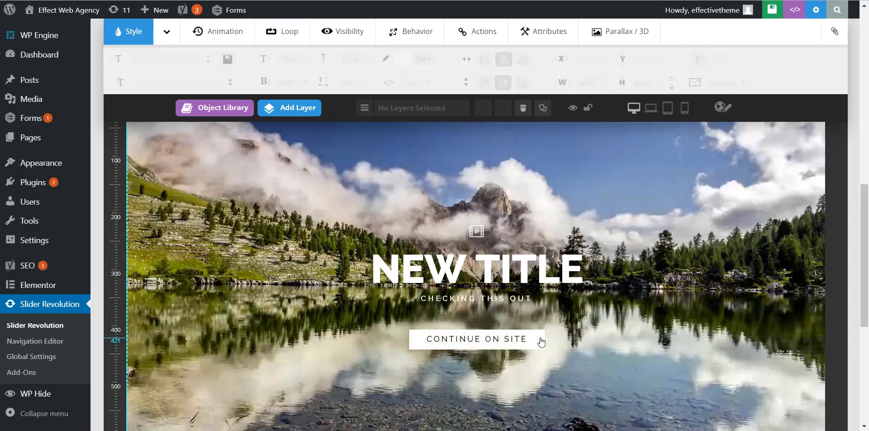
Open the CONTINUE ON SITE button layer's text for editing and select its style name.
click(541, 341)
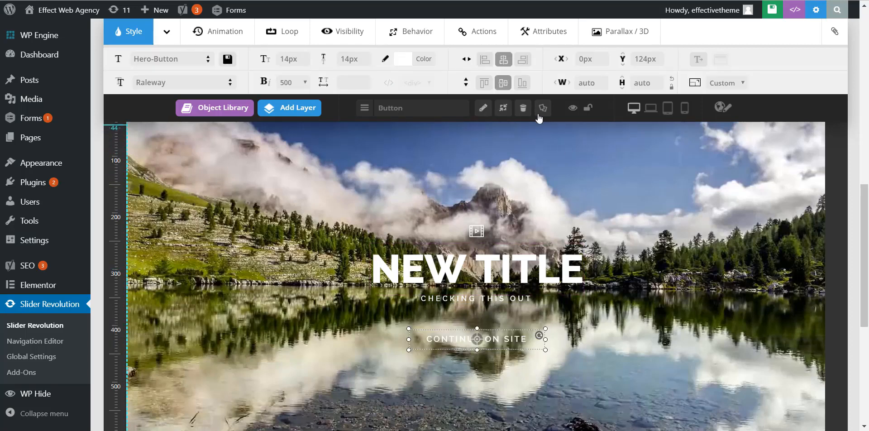
click(483, 108)
drag(430, 144, 319, 131)
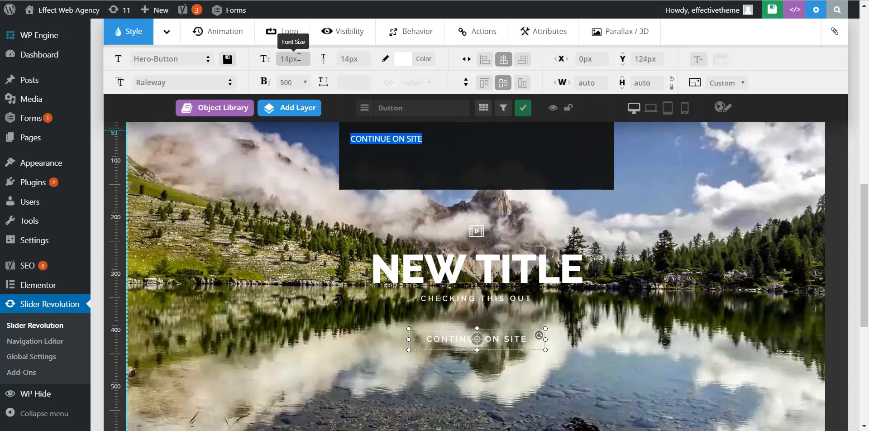
click(186, 61)
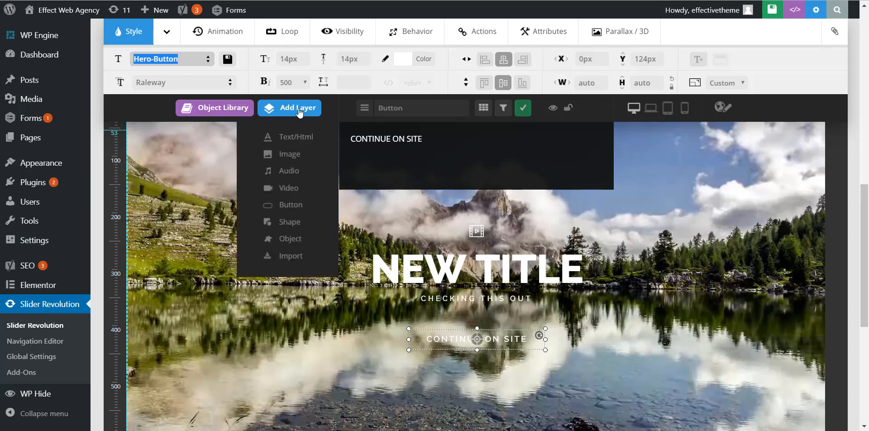
Examine the CONTINUE ON SITE button's advanced style: the idle border settings and the hover font and background colours.
click(165, 34)
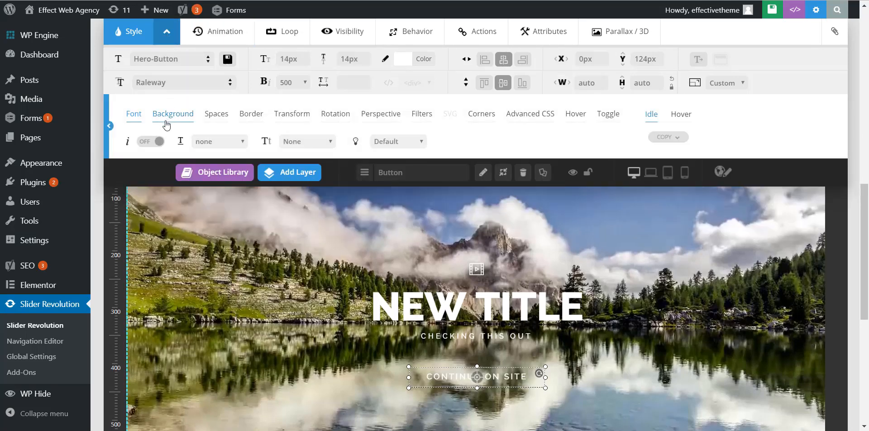
click(167, 35)
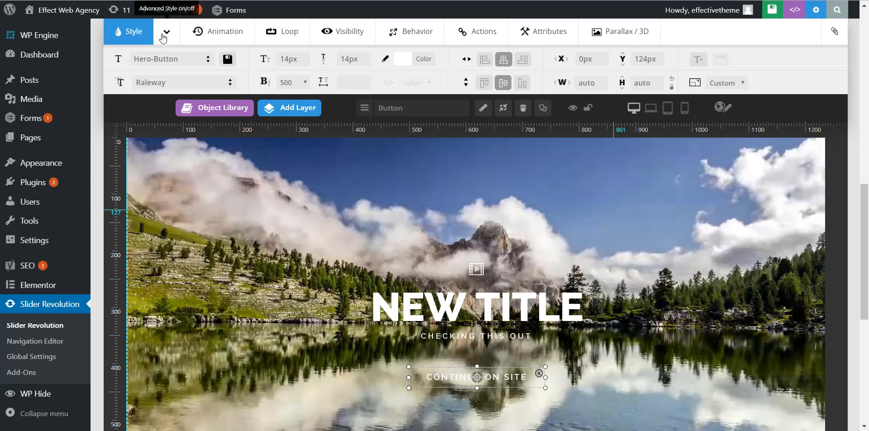
click(166, 34)
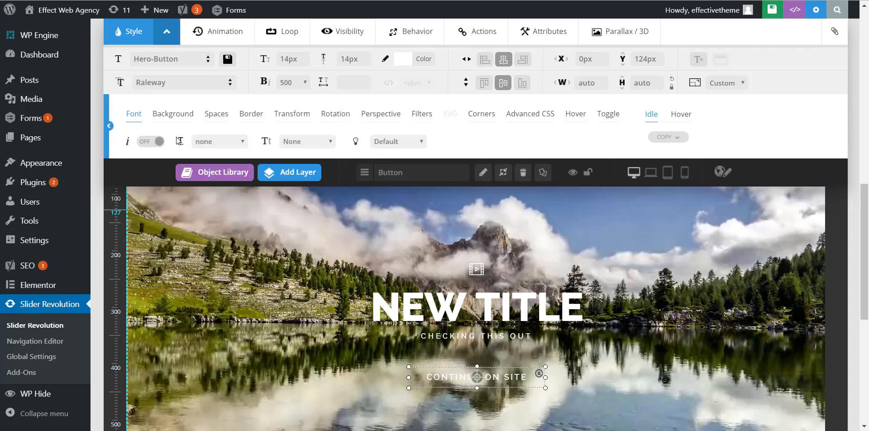
click(248, 116)
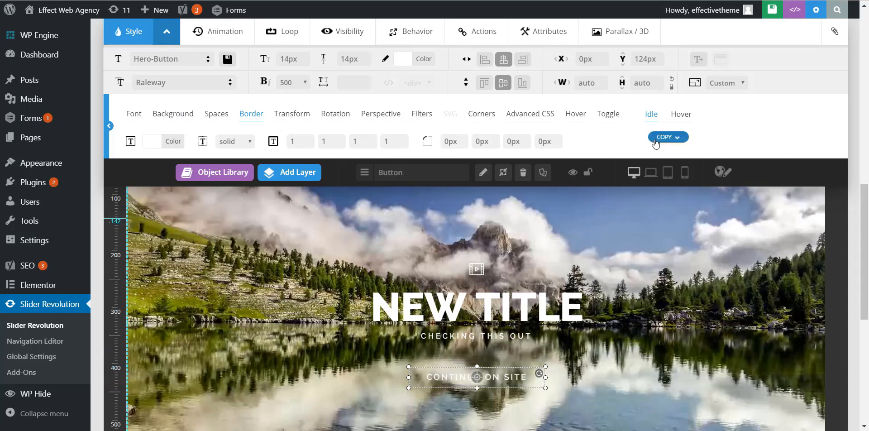
click(682, 117)
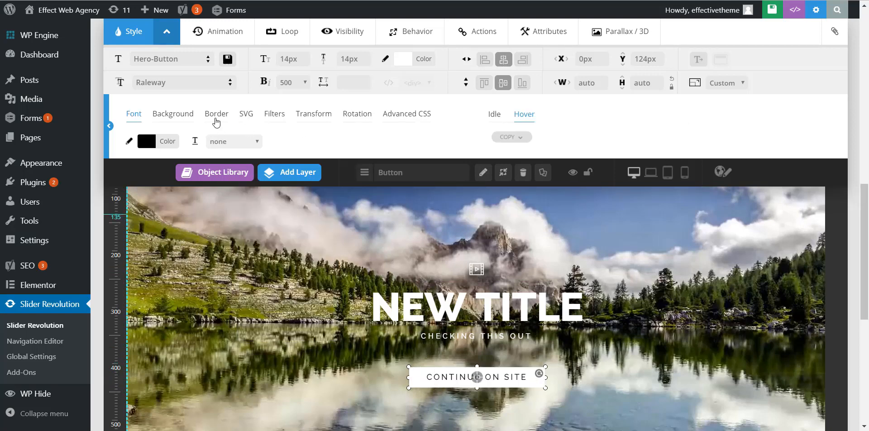
click(176, 115)
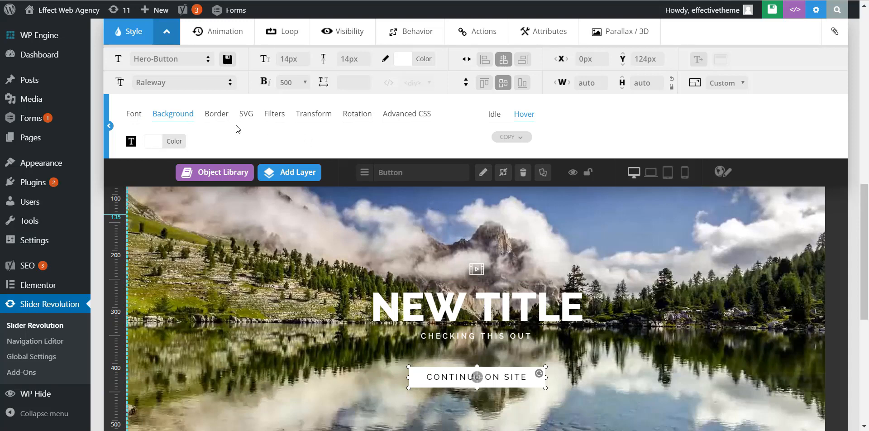
click(134, 114)
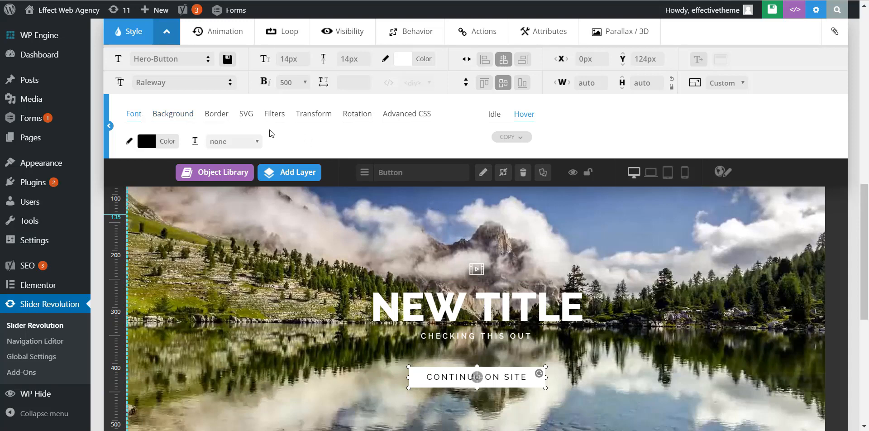
click(494, 114)
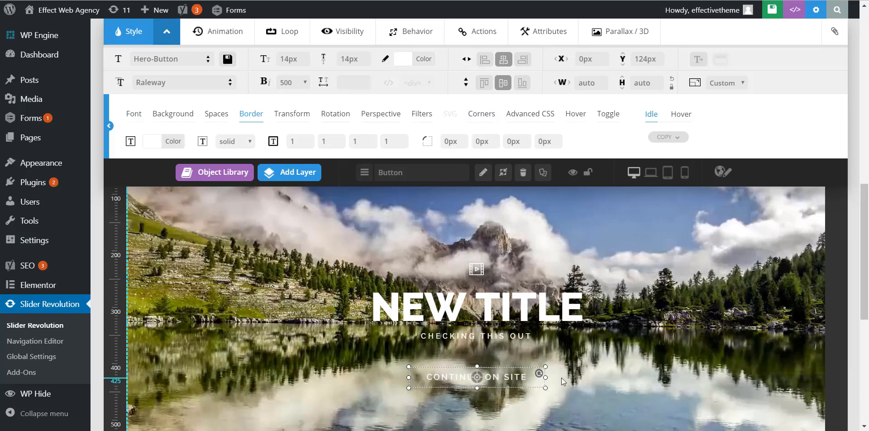
Leave the Youtube Hero slide editor without saving and start a new blank slider from the slider overview.
scroll(561, 352, down, 3)
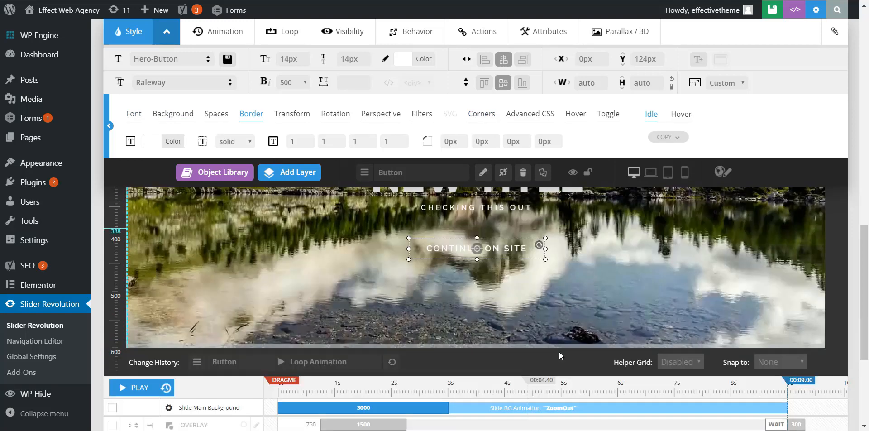
scroll(558, 351, down, 3)
scroll(559, 352, up, 10)
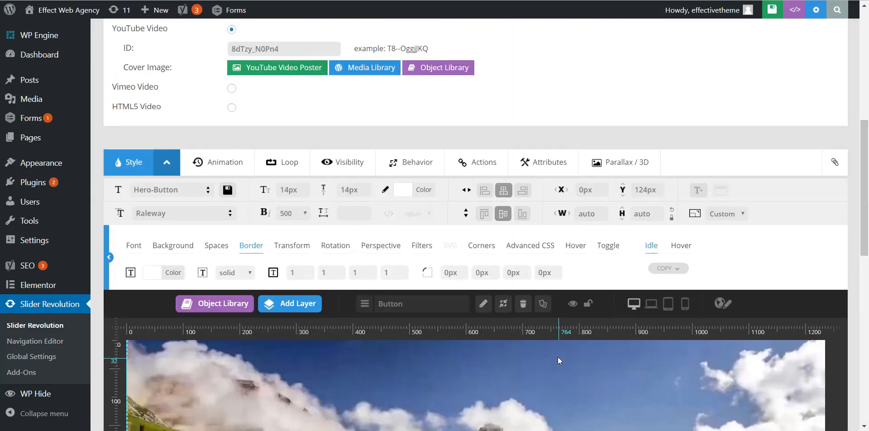
scroll(522, 257, up, 8)
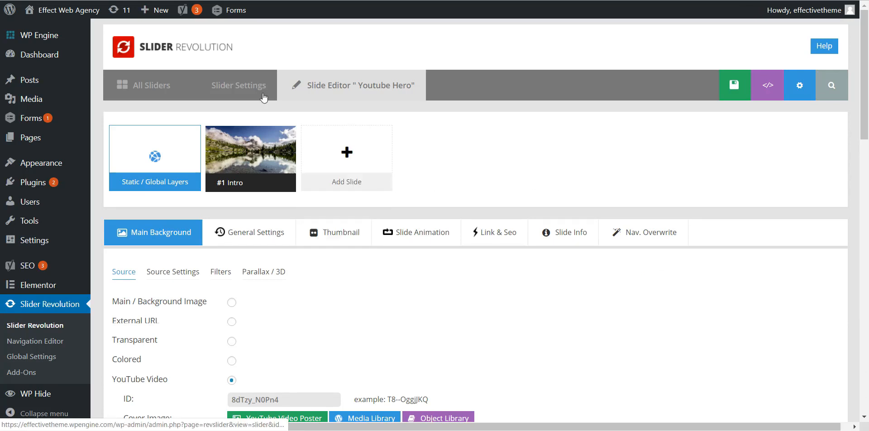
click(156, 86)
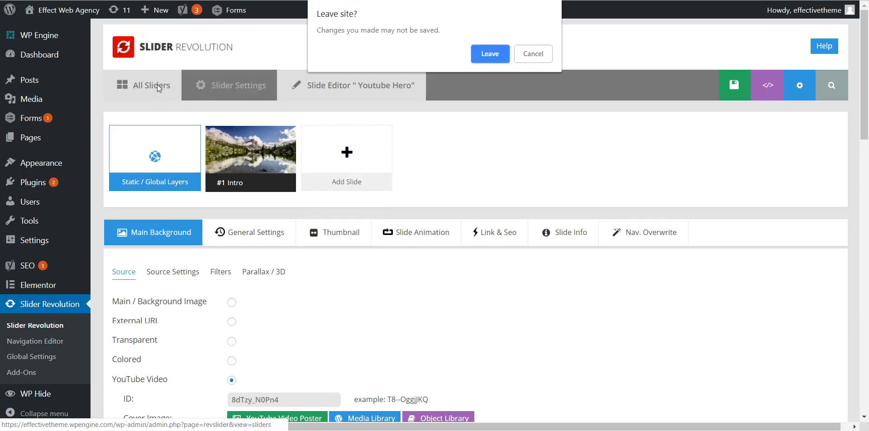
click(487, 53)
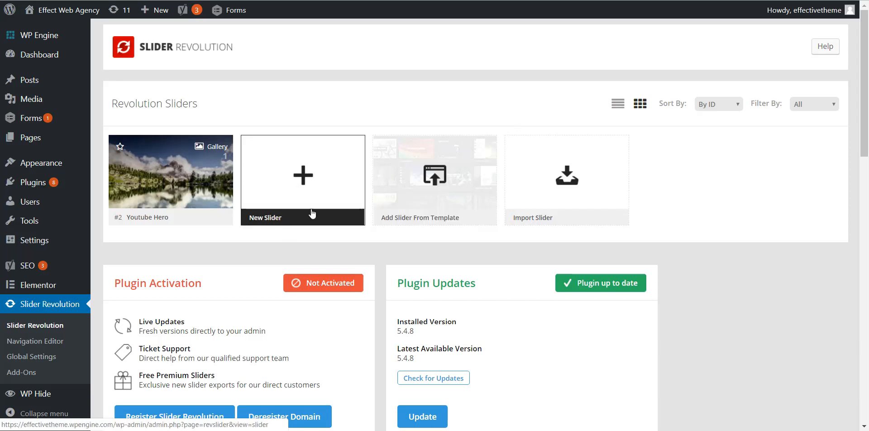
click(304, 180)
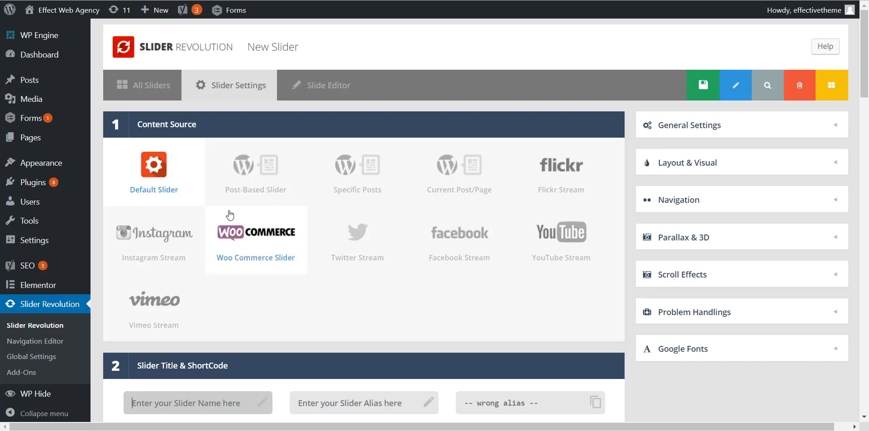
Name the slider "New Slider", set its alias to "newslider" and select the resulting shortcode.
scroll(223, 210, down, 3)
click(165, 250)
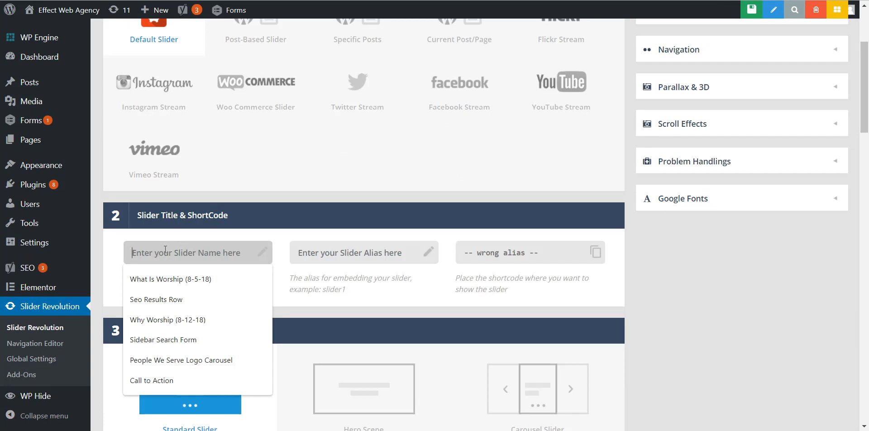
click(297, 309)
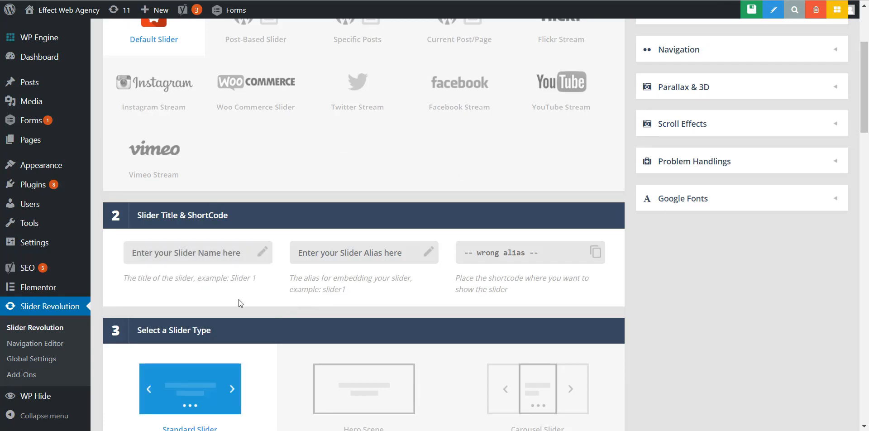
click(202, 253)
text(New S)
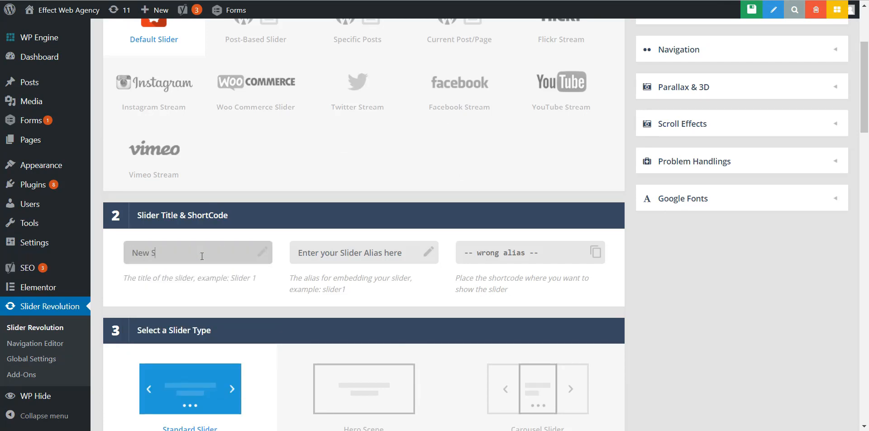
text(lider)
key(Tab)
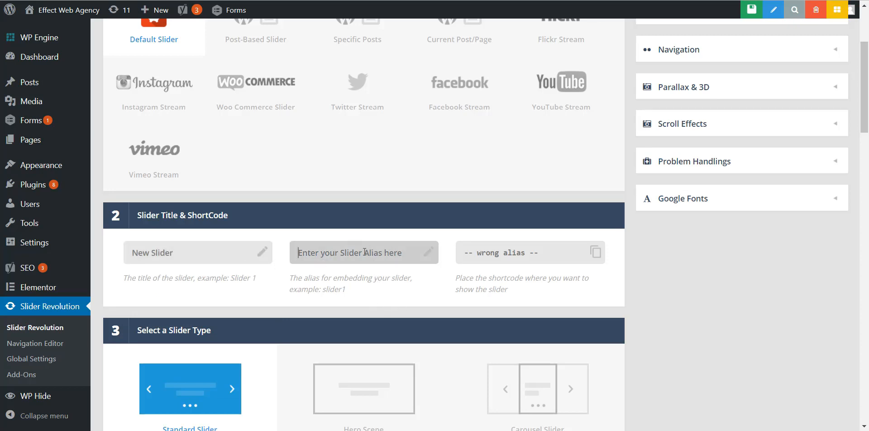
text(newslider)
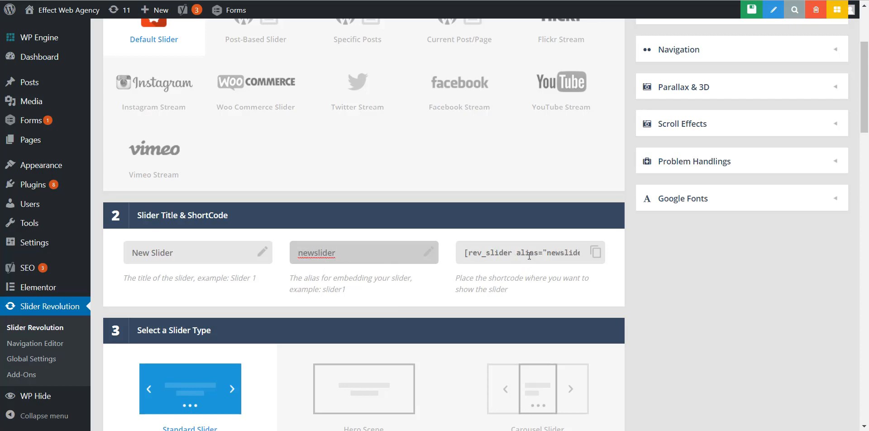
click(524, 254)
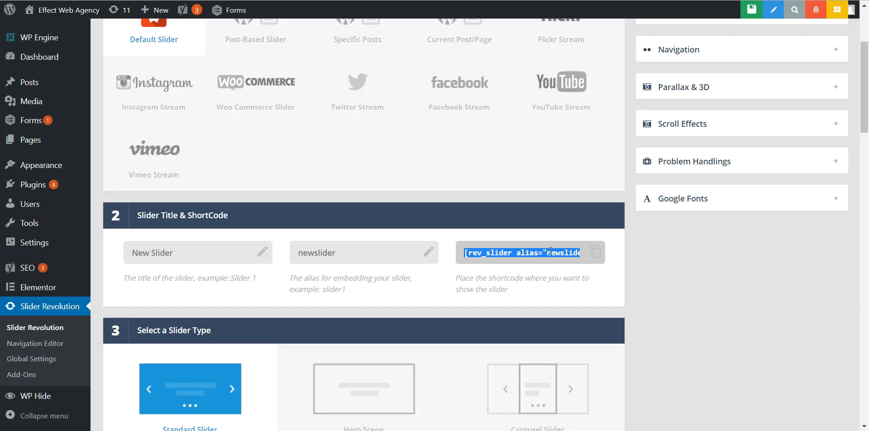
Expand the presets of the Standard Slider type and examine them along with the slide layout options.
mouse_move(38, 143)
scroll(707, 316, down, 3)
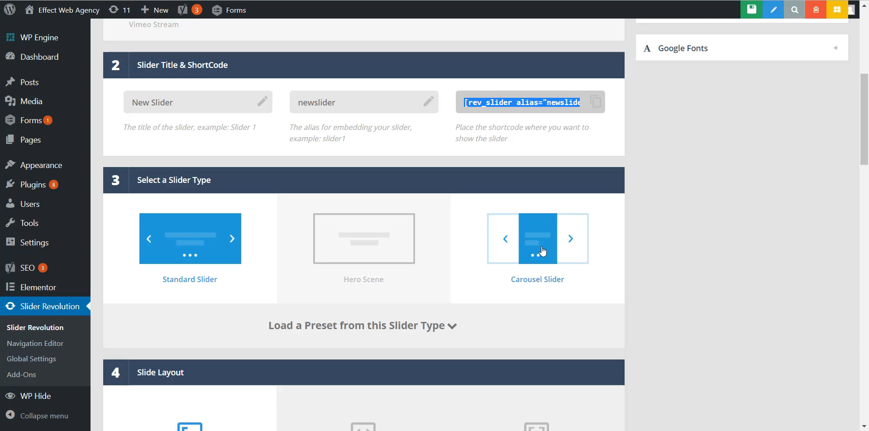
scroll(525, 244, down, 3)
click(450, 219)
scroll(449, 220, down, 3)
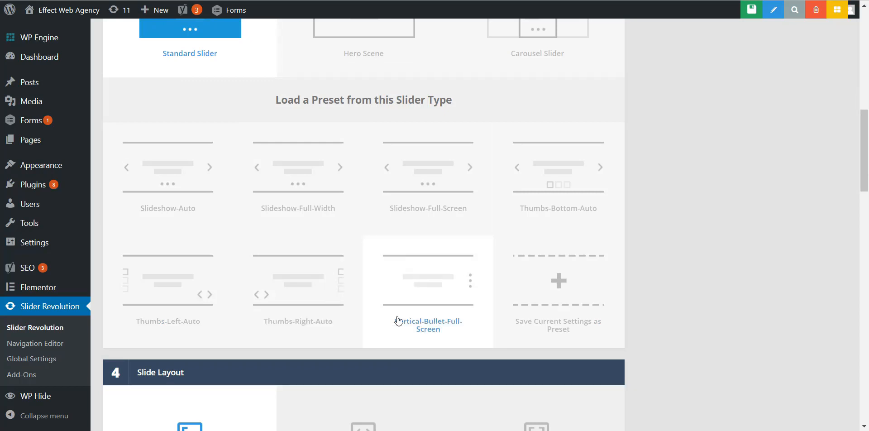
scroll(398, 322, up, 3)
scroll(382, 226, down, 4)
scroll(362, 235, down, 2)
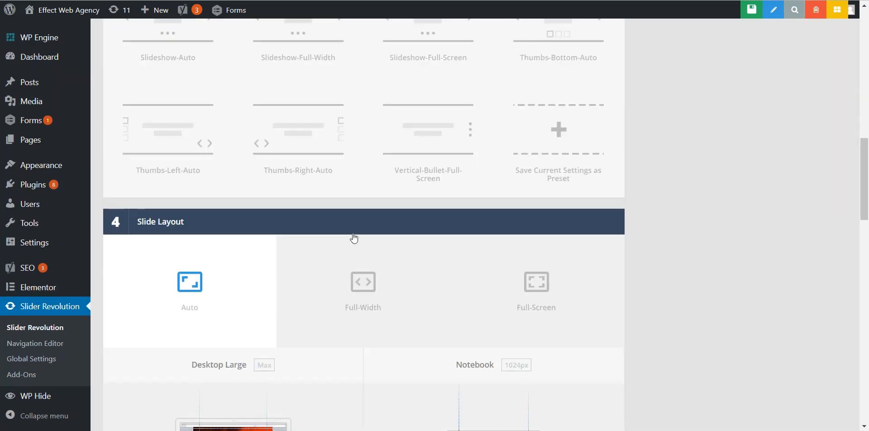
scroll(194, 248, up, 1)
scroll(334, 165, down, 3)
scroll(355, 284, down, 1)
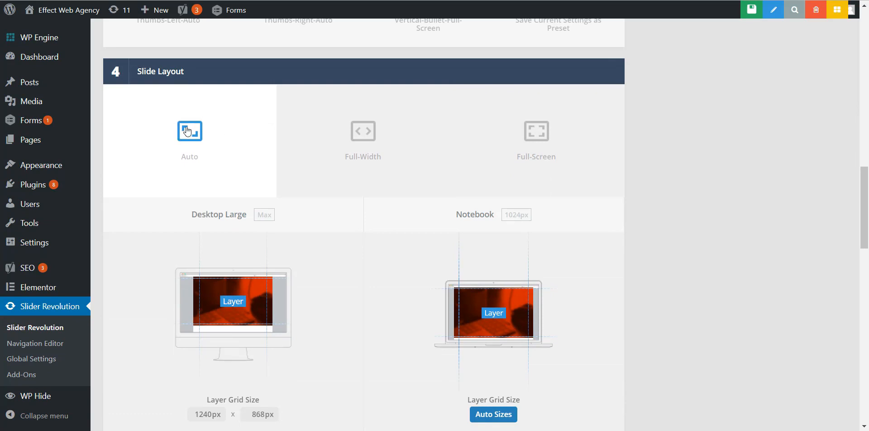
Try the Full-Width slide layout, switch to Full-Screen, and review the layer grid sizes for each device.
click(366, 144)
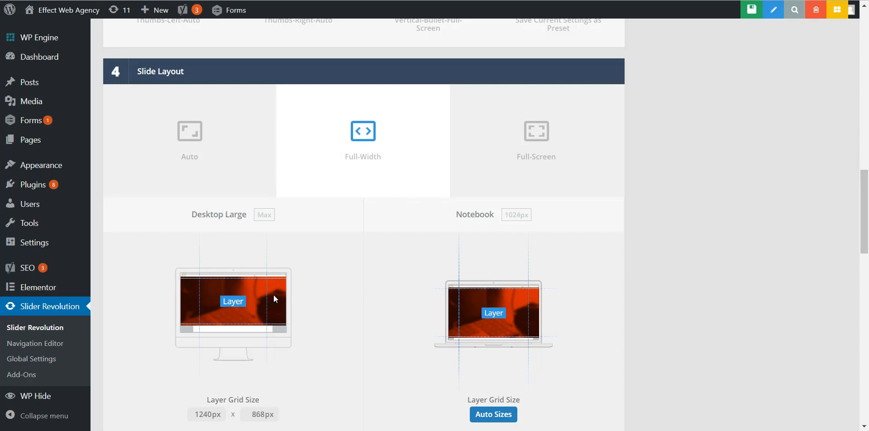
click(536, 135)
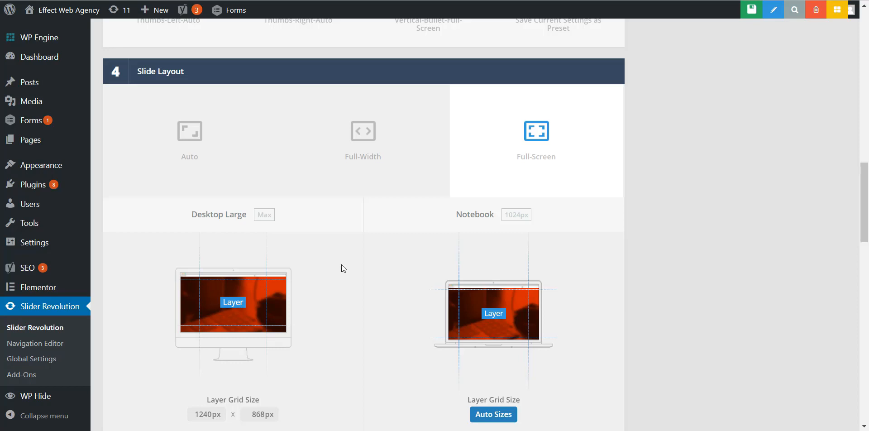
scroll(341, 264, down, 7)
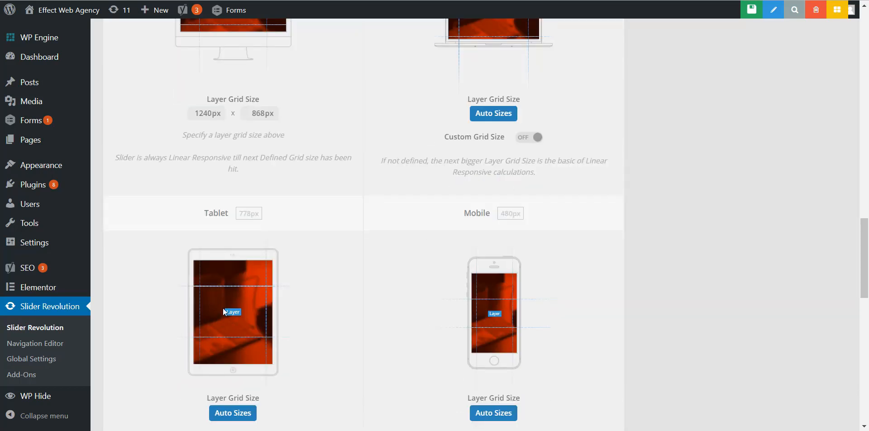
scroll(498, 316, up, 3)
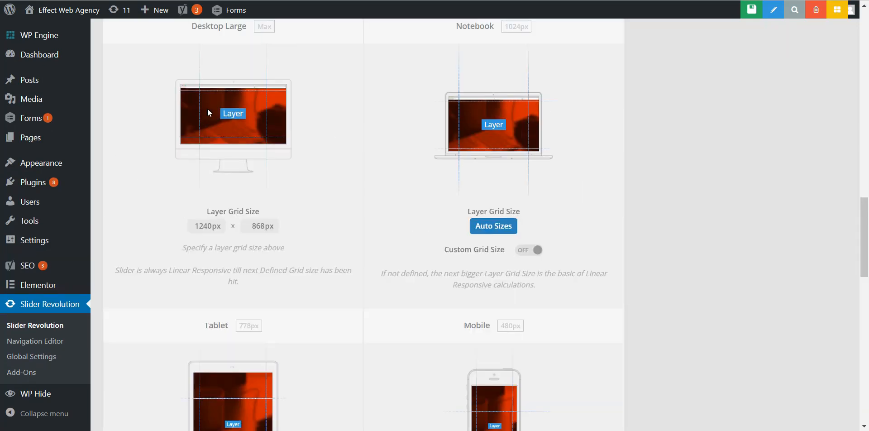
Try the Auto slide layout, switch to Full-Width, and review the slider previews for each device.
scroll(227, 181, up, 4)
click(195, 128)
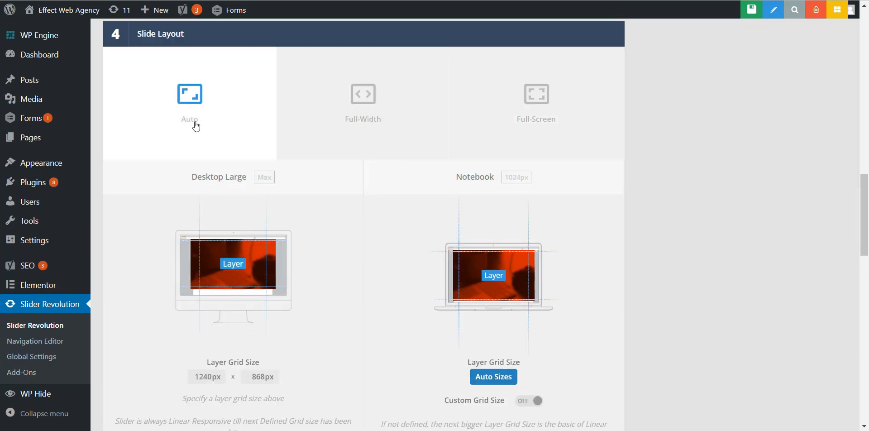
click(393, 76)
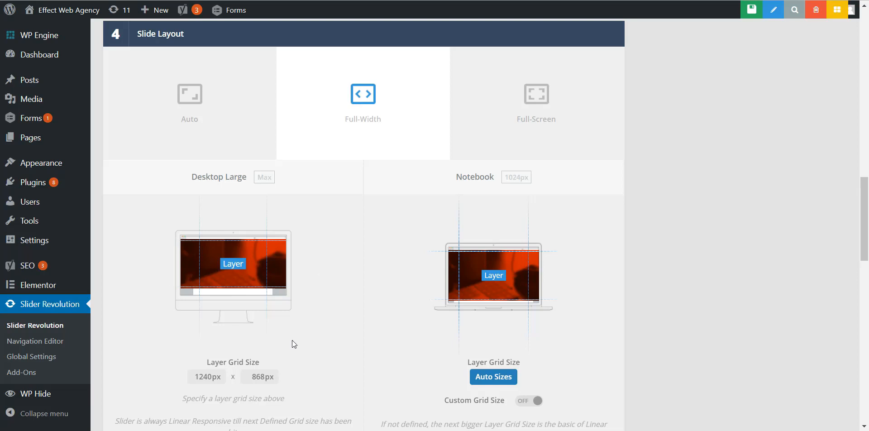
scroll(246, 363, down, 1)
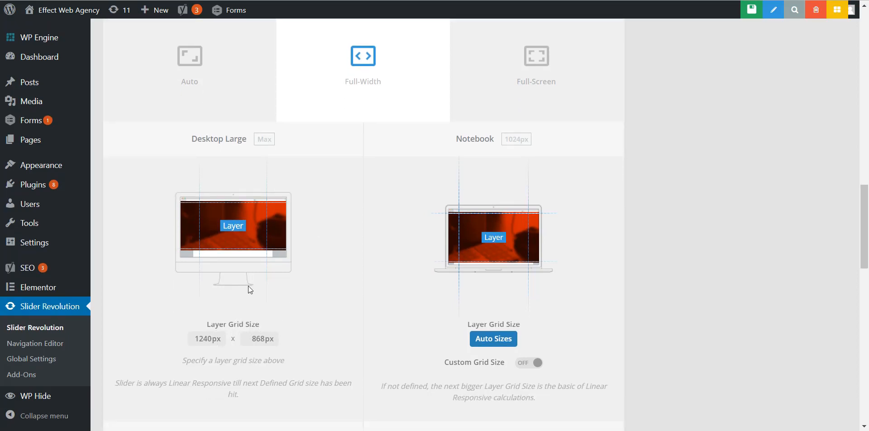
scroll(418, 268, down, 5)
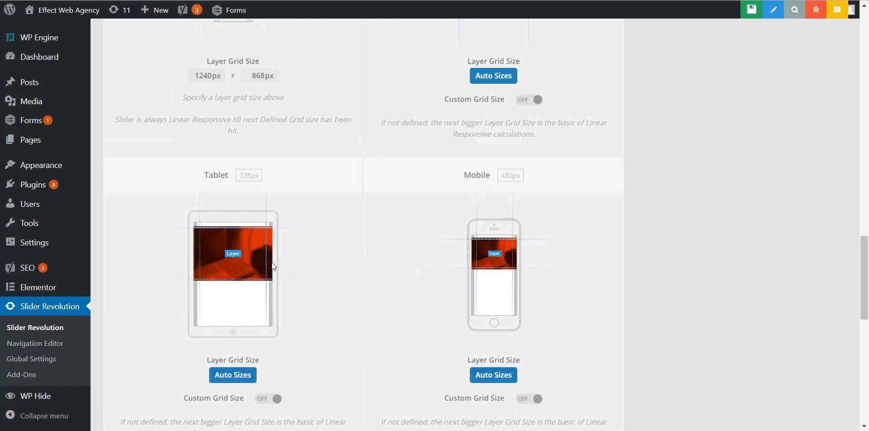
scroll(407, 278, up, 3)
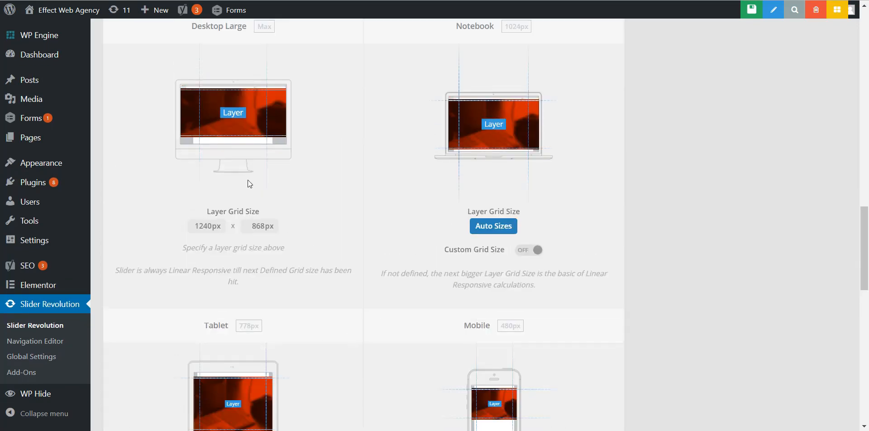
Set the Desktop Large layer grid height to 600 px.
click(207, 226)
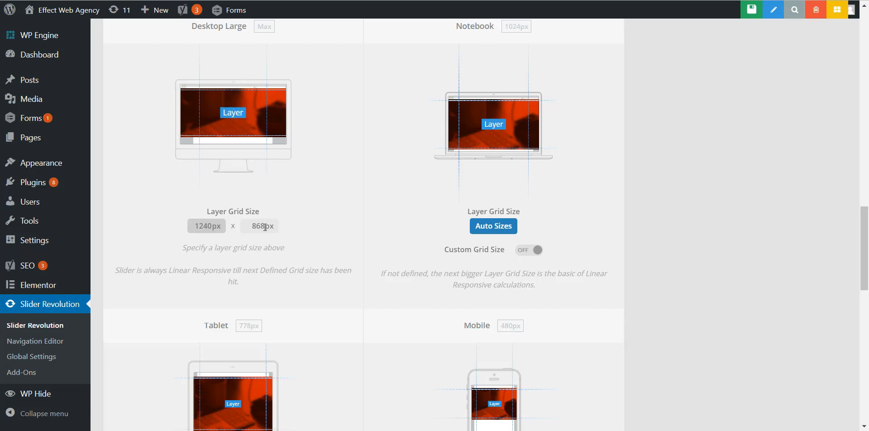
drag(265, 226, 252, 226)
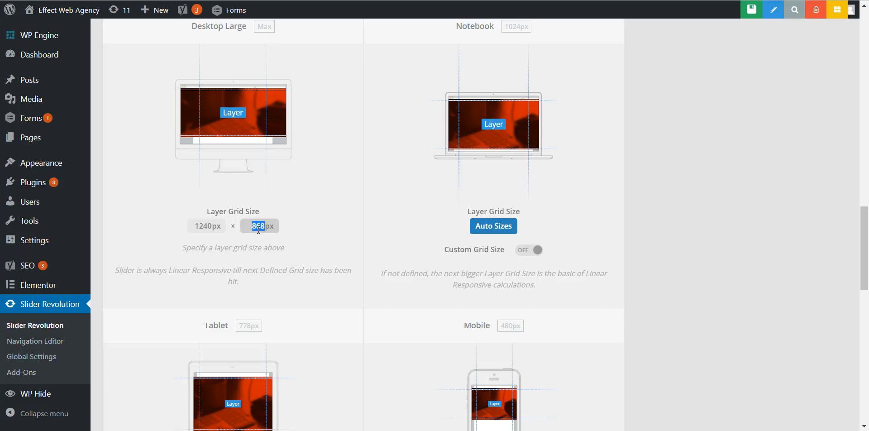
text(600)
click(322, 224)
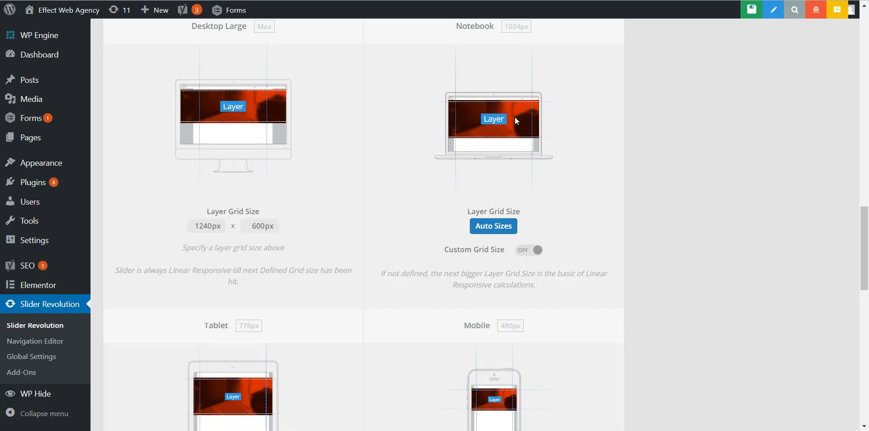
Review the tablet and mobile previews, the overflow, aspect ratio and minimum height options, and the Customize, Build & Implement section.
scroll(356, 211, down, 4)
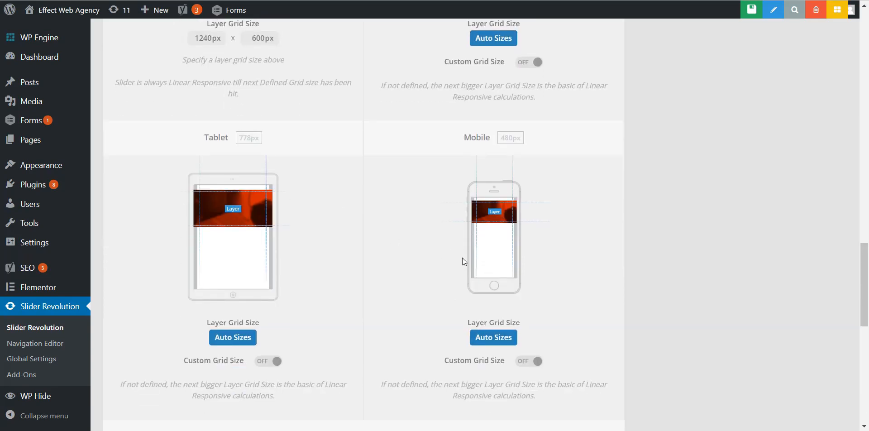
scroll(451, 270, down, 4)
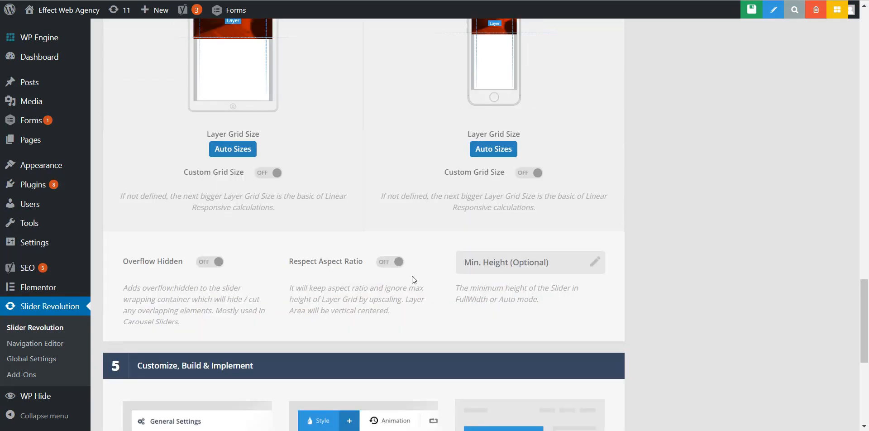
scroll(411, 276, down, 3)
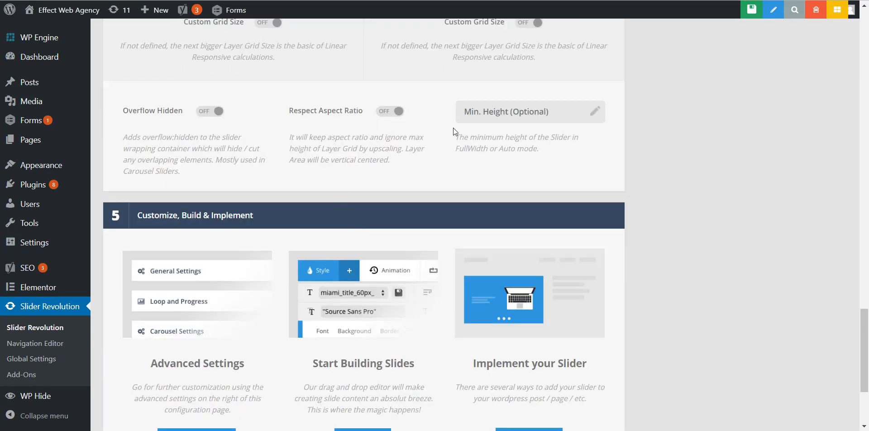
scroll(290, 155, down, 3)
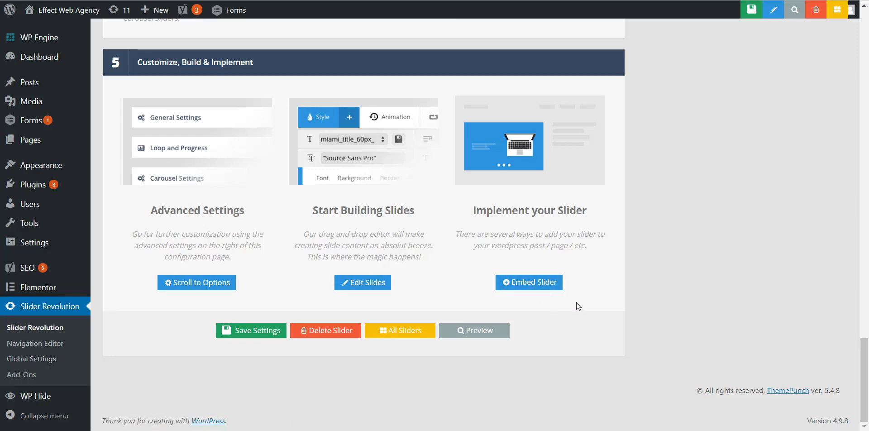
scroll(564, 319, up, 6)
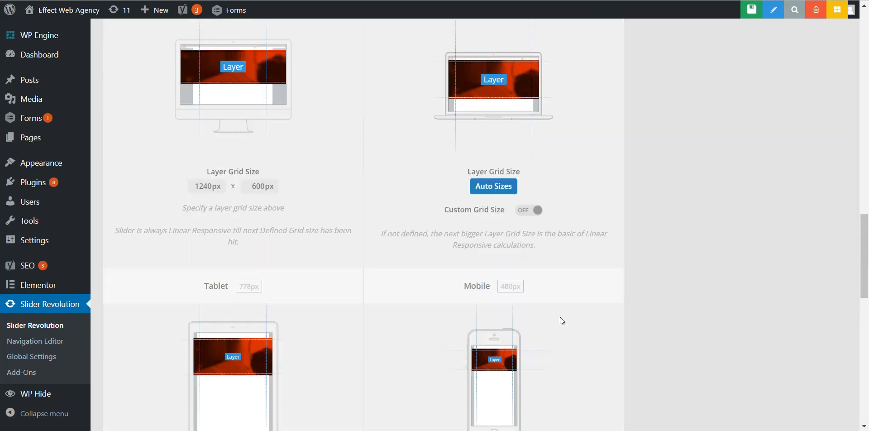
scroll(561, 320, up, 15)
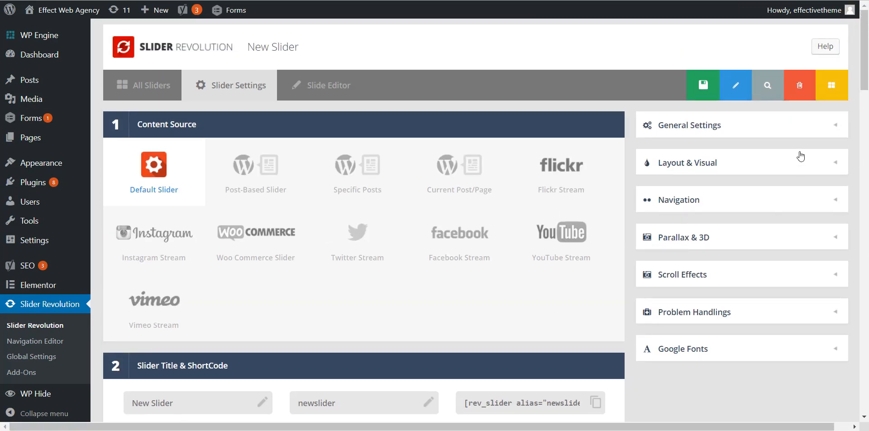
Examine the General Settings for Slideshow, Defaults including the default slide duration, Progress Bar, 1st Slide and Misc.
click(834, 132)
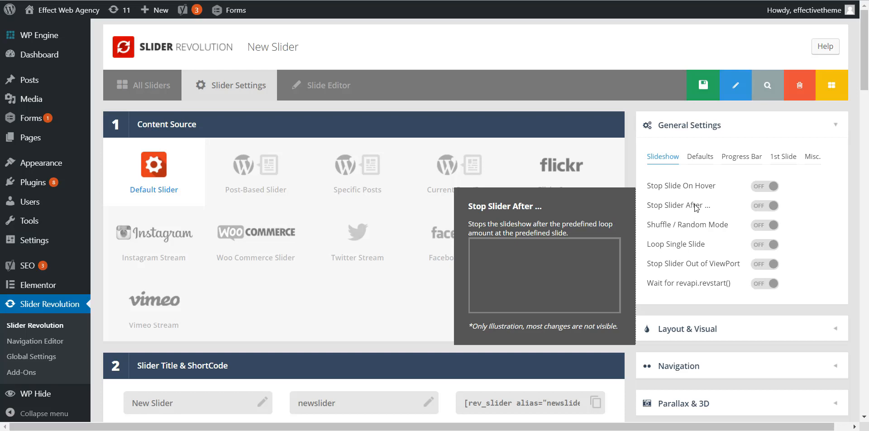
mouse_move(692, 230)
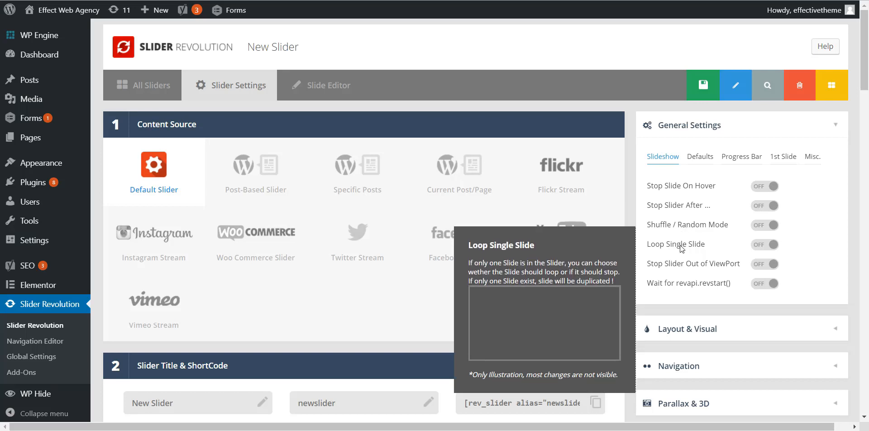
mouse_move(689, 268)
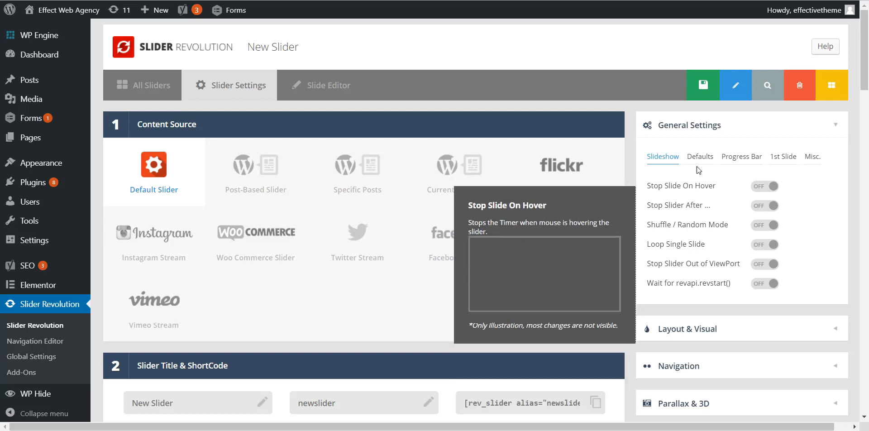
click(705, 159)
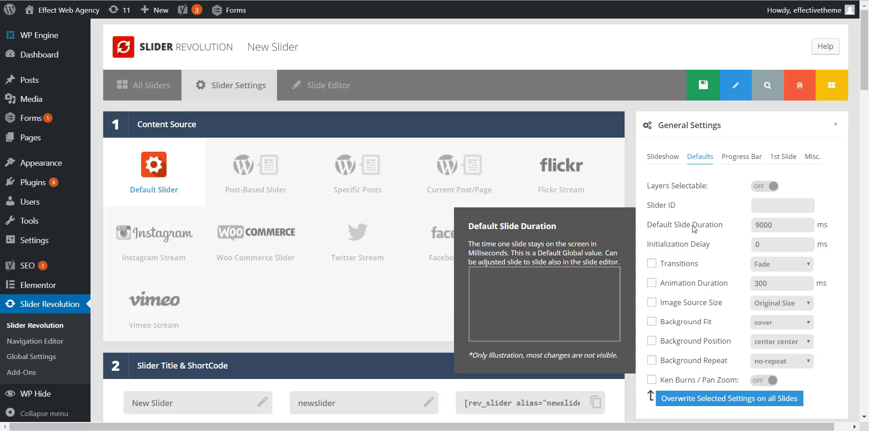
click(769, 224)
drag(778, 223, 739, 222)
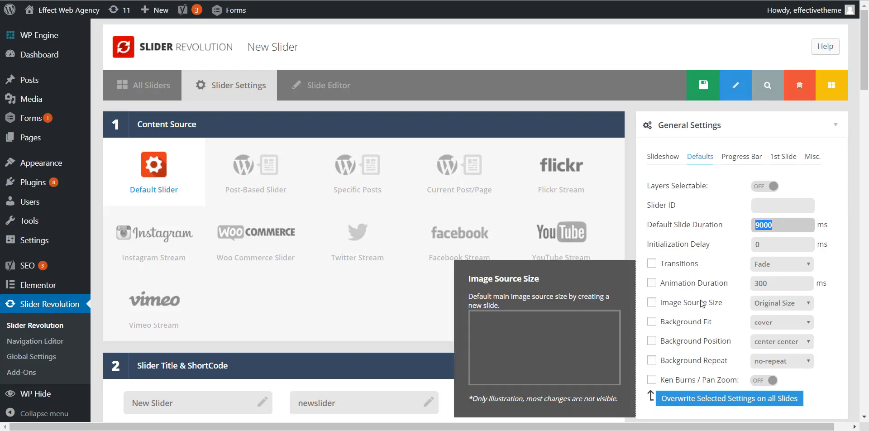
click(742, 153)
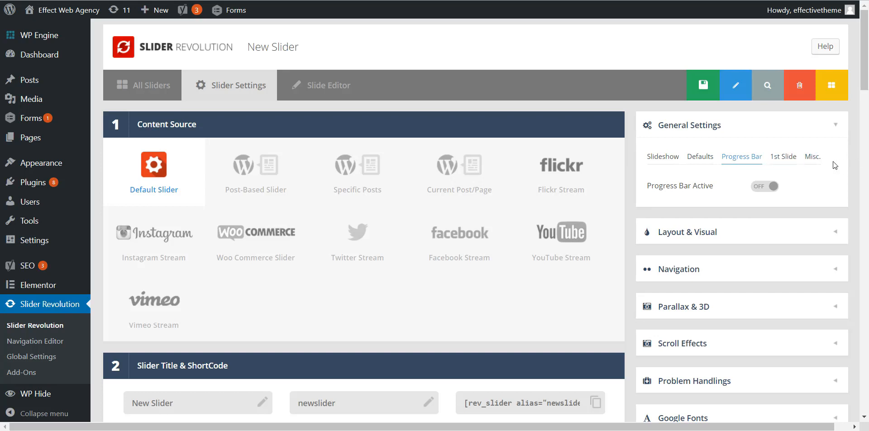
click(784, 160)
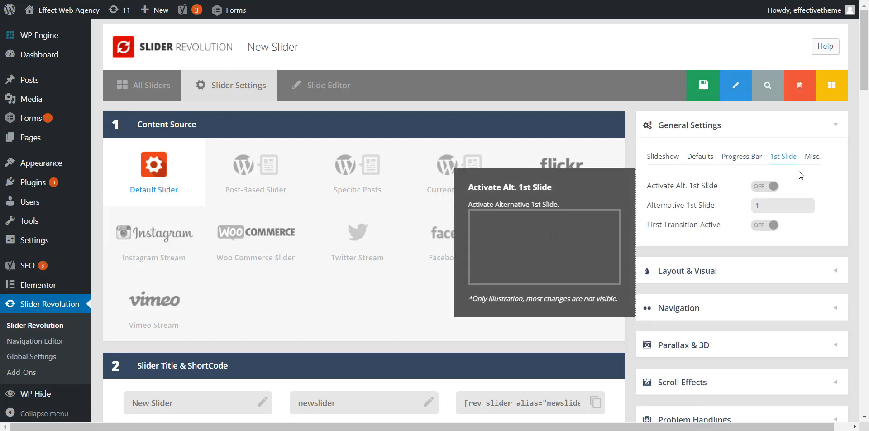
click(812, 158)
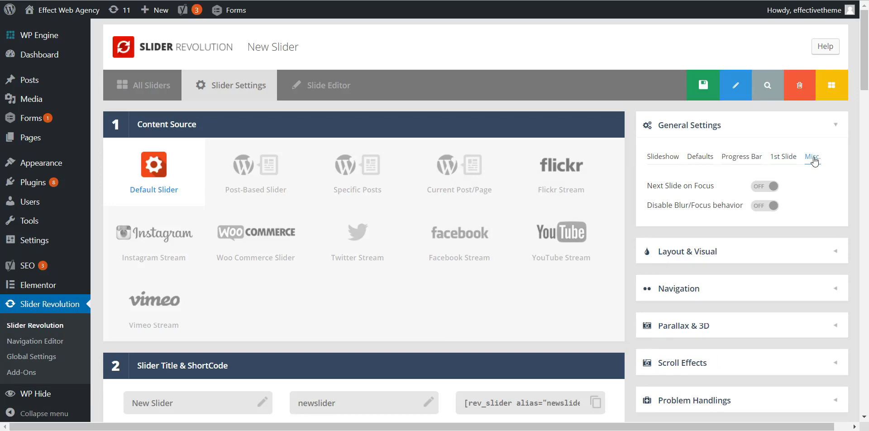
Examine the Appearance options under Layout & Visual, including the available shadow types, without changing them.
click(702, 251)
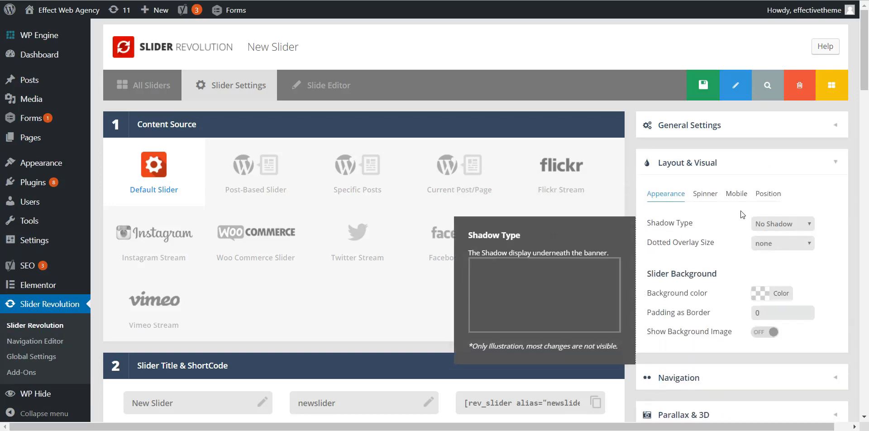
scroll(775, 216, down, 1)
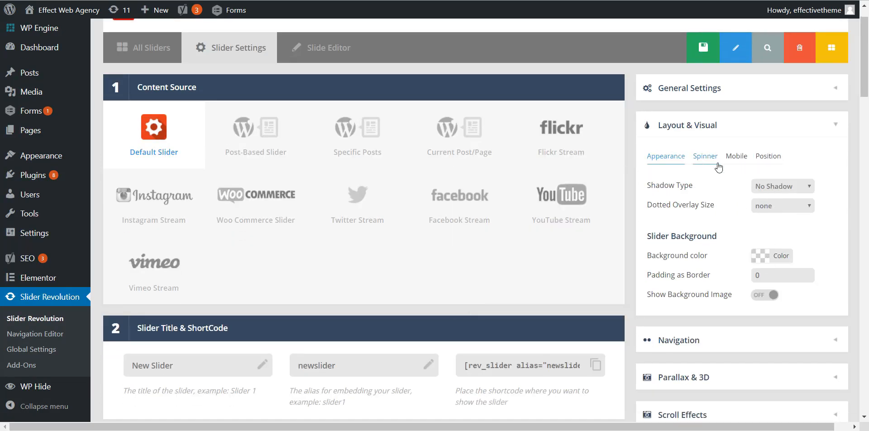
click(774, 187)
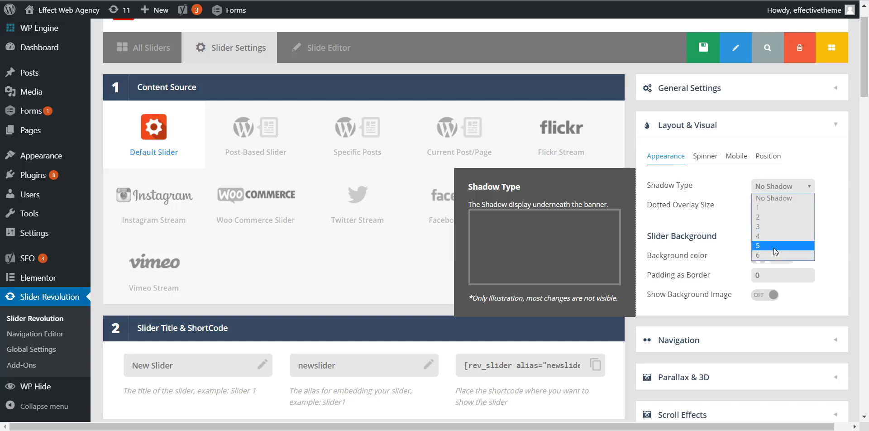
click(735, 190)
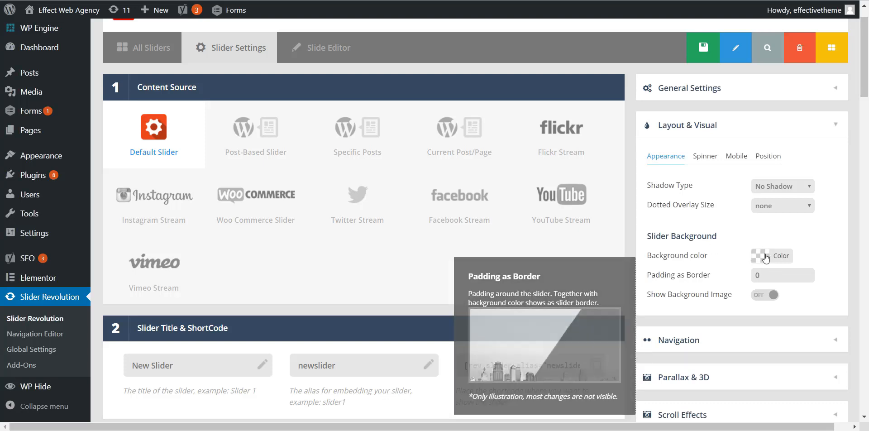
Try the loading spinner styles, including 3, 4 and 5, and set the spinner to Off.
click(704, 156)
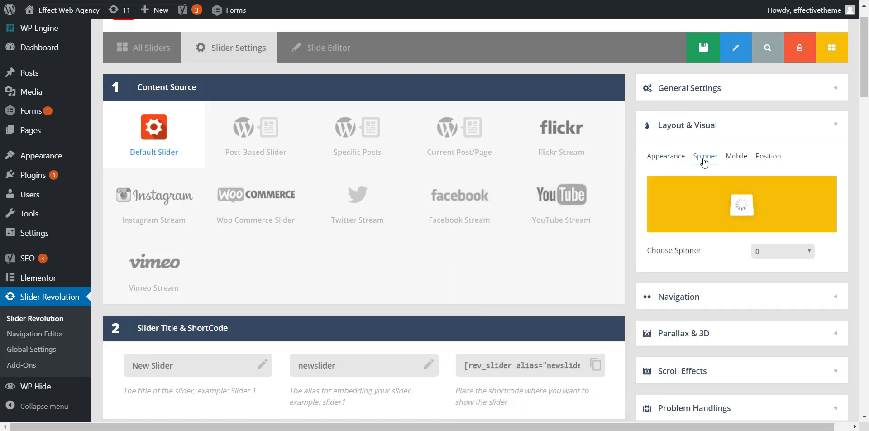
click(771, 252)
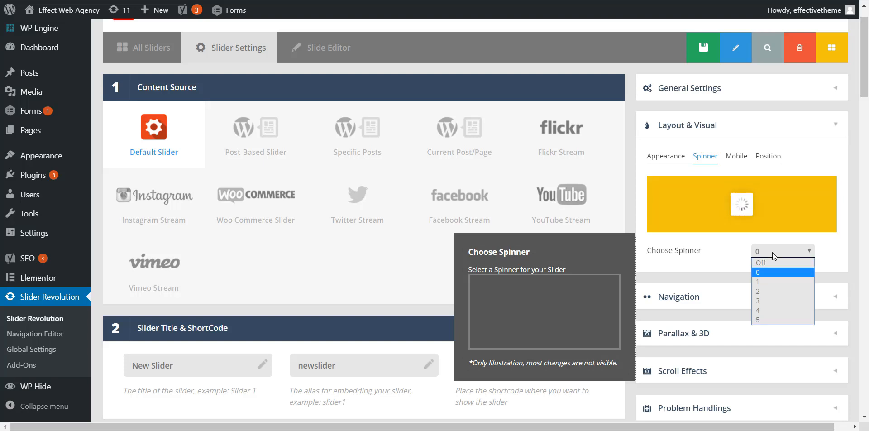
click(766, 261)
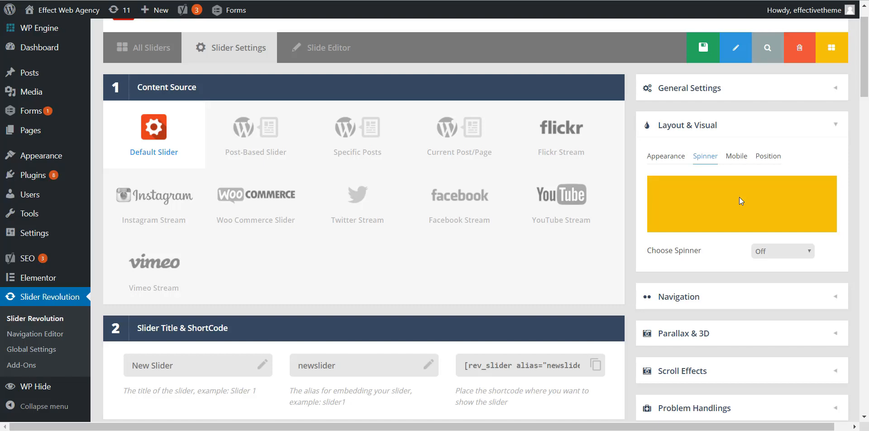
click(772, 251)
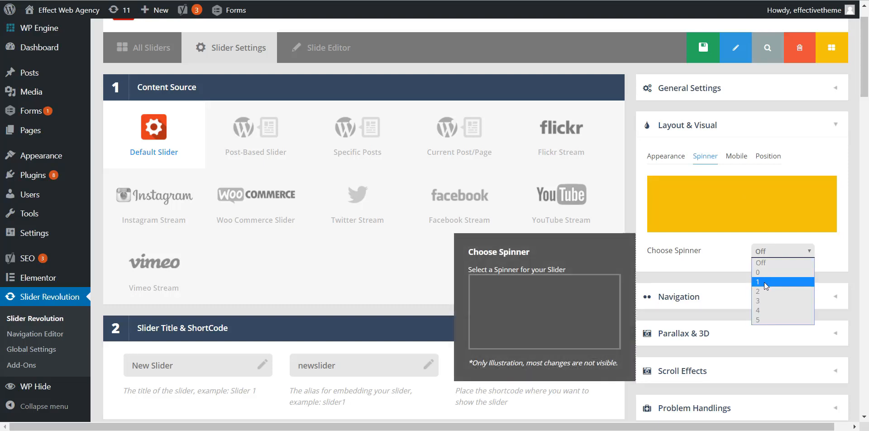
click(764, 273)
click(775, 256)
click(769, 290)
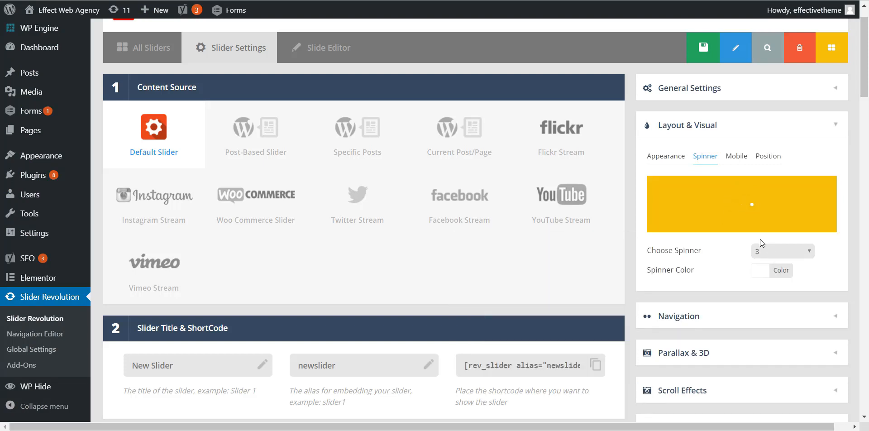
click(764, 251)
click(765, 304)
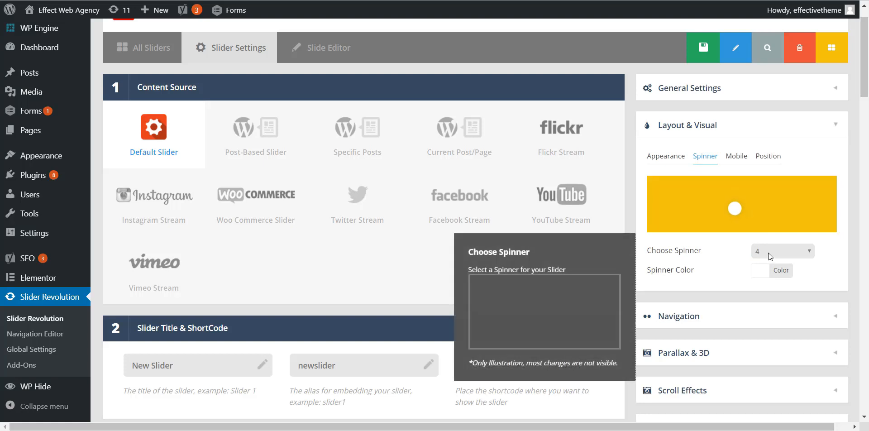
click(767, 252)
click(767, 294)
click(767, 254)
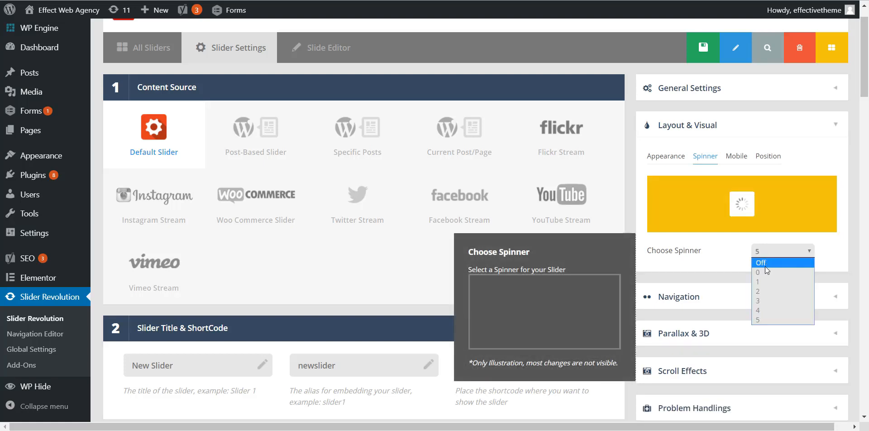
click(764, 262)
Review the Mobile and Position options of the Layout & Visual settings.
click(736, 159)
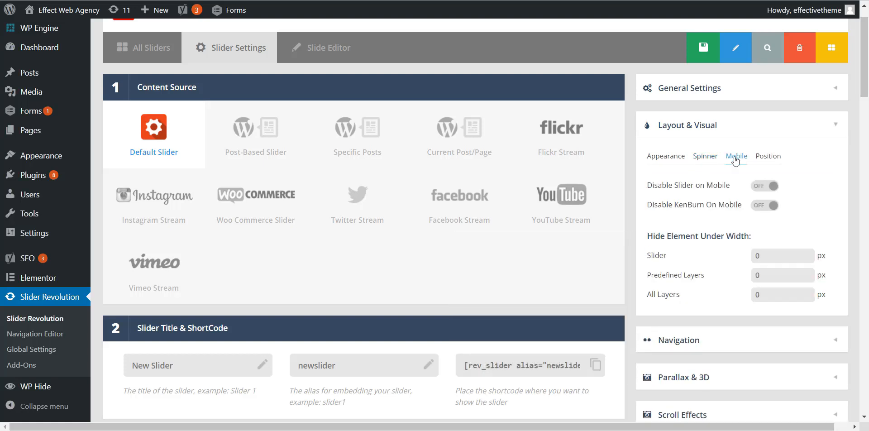
click(764, 159)
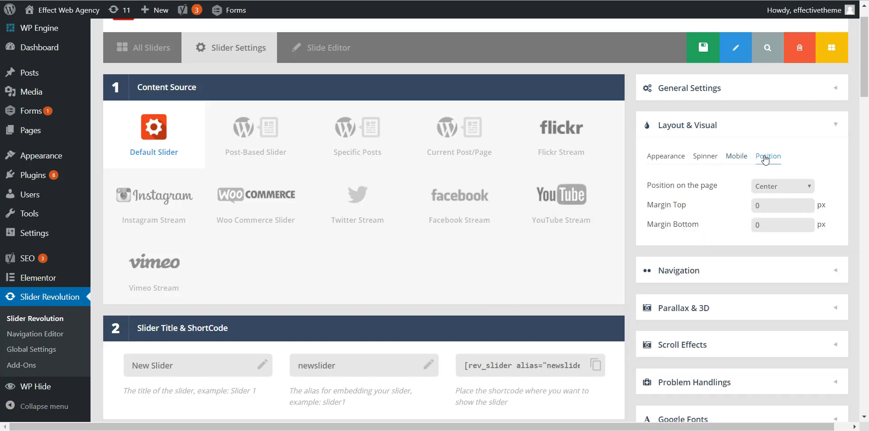
Enable the navigation arrows in the slider's Navigation settings.
scroll(689, 176, down, 2)
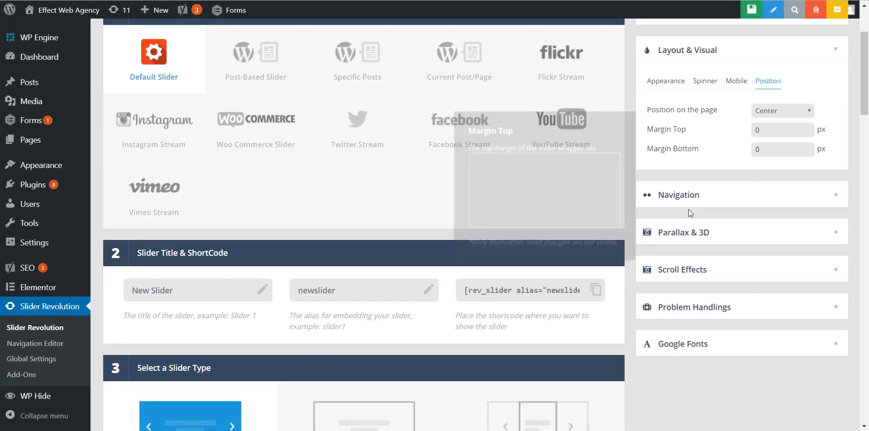
click(688, 204)
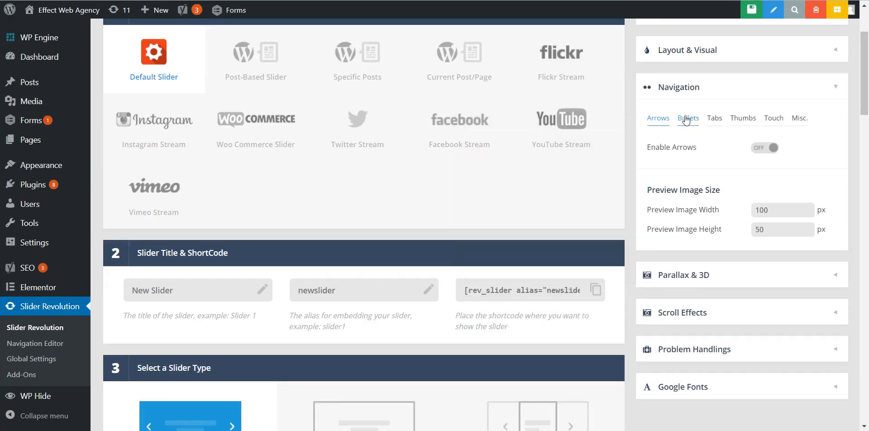
click(764, 148)
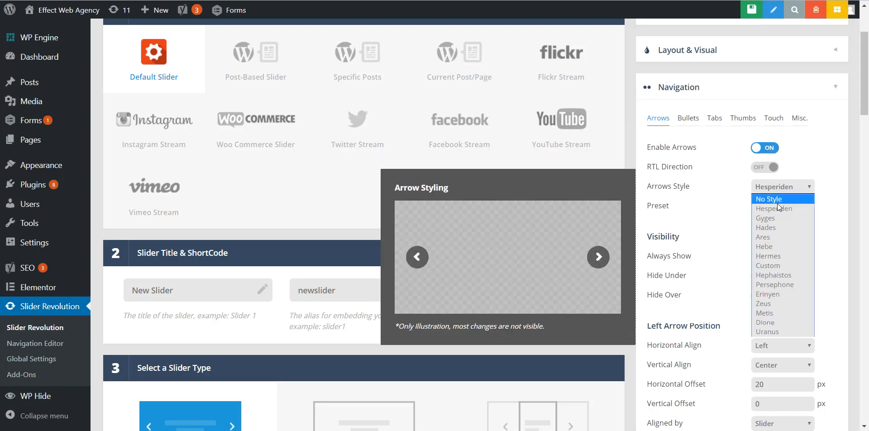
Try the arrow styles Gyges, Hermes, Hephaistos and Zeus, and set the Arrows Style to Dione.
click(775, 218)
click(775, 188)
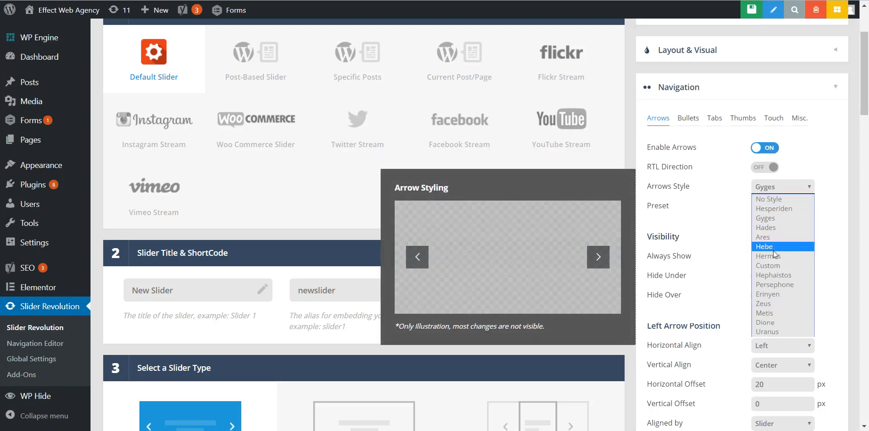
click(773, 256)
click(776, 189)
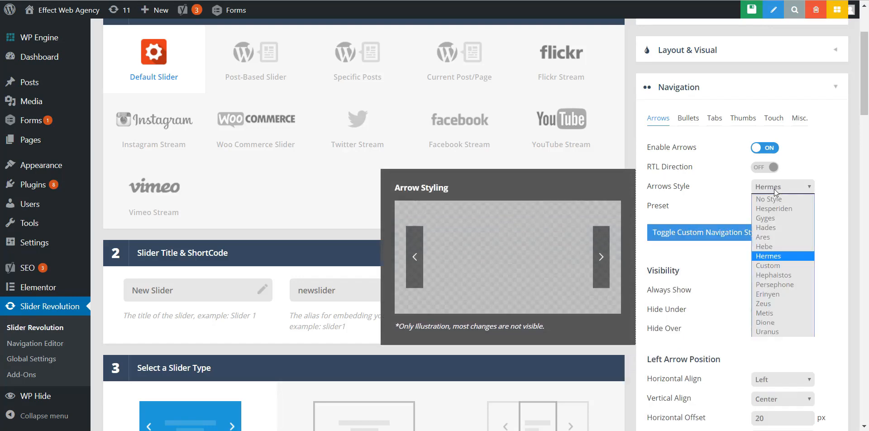
click(775, 271)
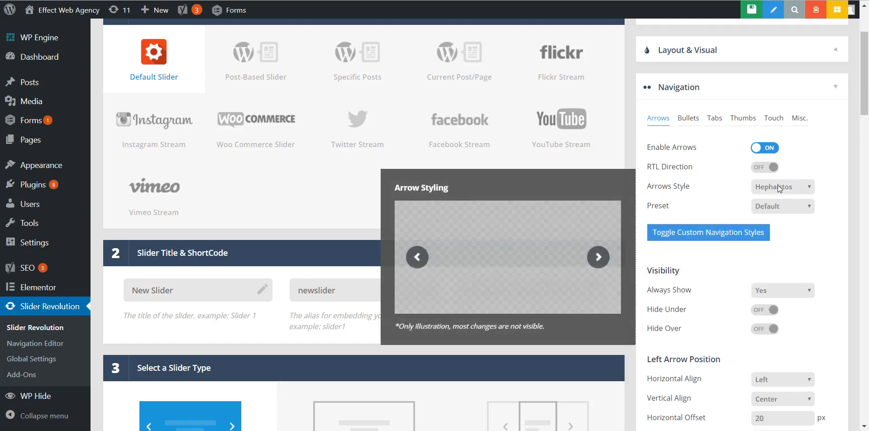
click(776, 187)
click(781, 311)
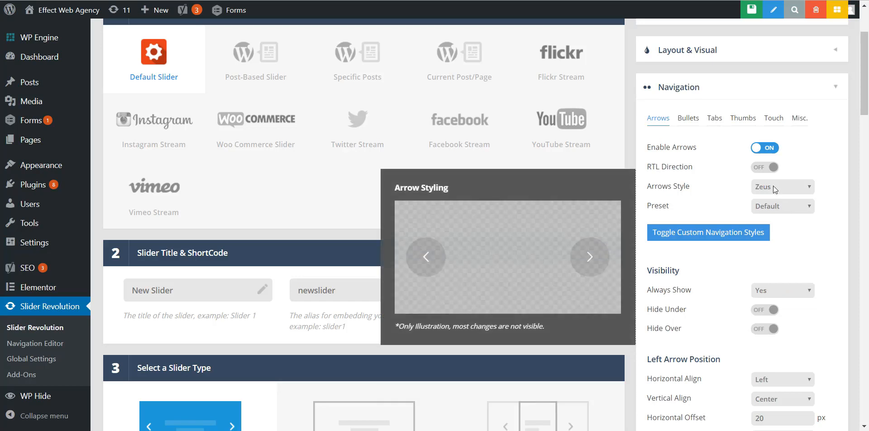
click(773, 186)
click(772, 321)
mouse_move(776, 189)
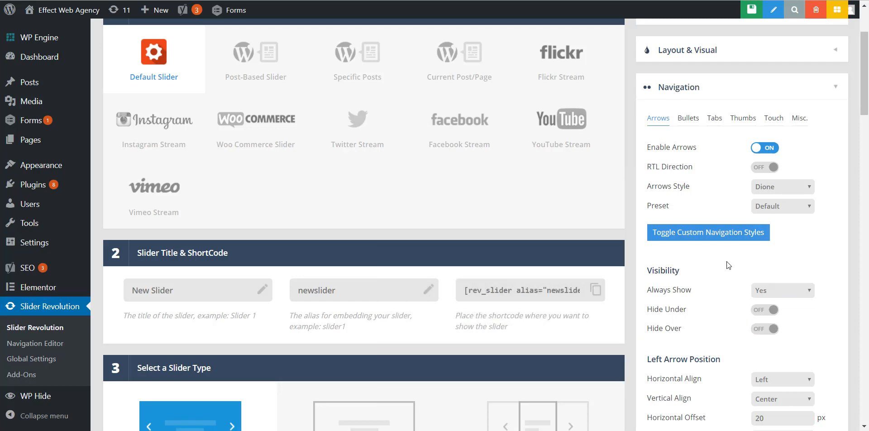
Review the visibility and position settings of the arrows, including the Always Show choices, without changing them.
scroll(728, 265, down, 1)
click(767, 253)
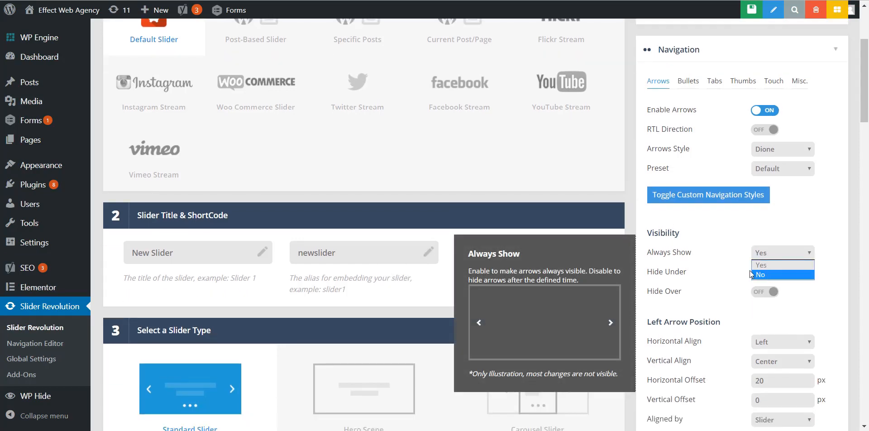
mouse_move(740, 268)
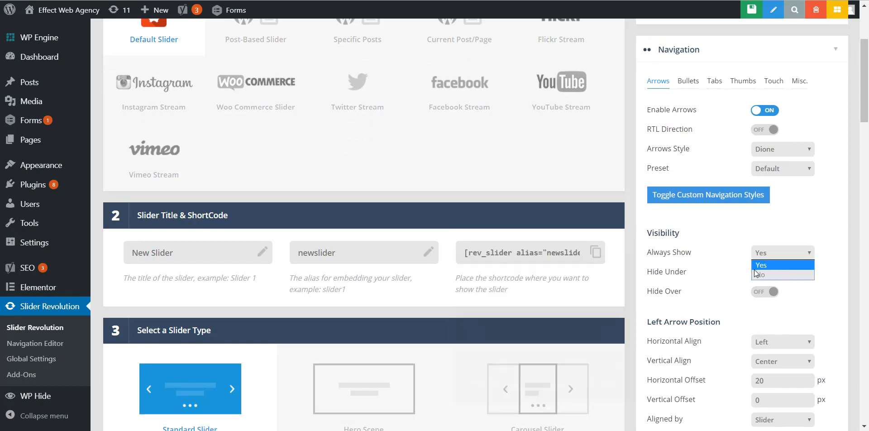
click(723, 264)
scroll(723, 264, down, 1)
scroll(722, 263, up, 4)
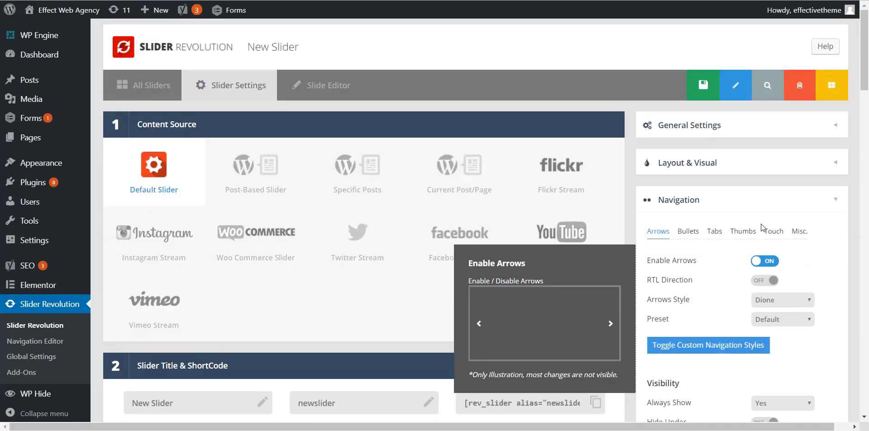
Enable the navigation bullets for the slider.
scroll(751, 258, down, 3)
click(688, 120)
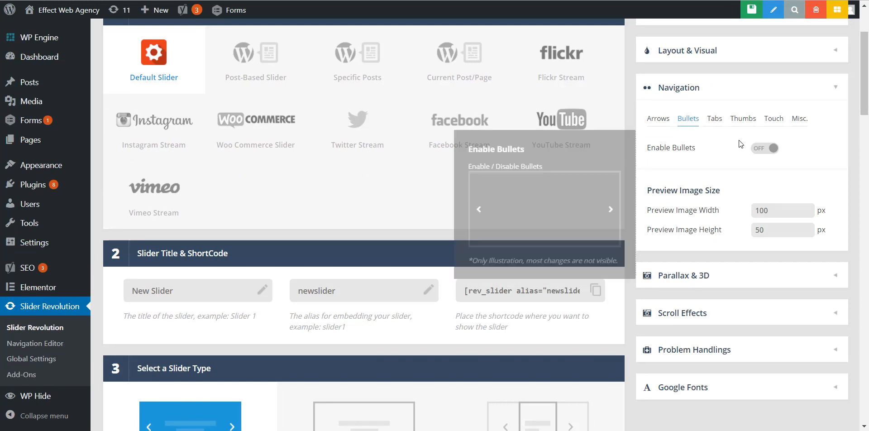
click(764, 147)
mouse_move(764, 172)
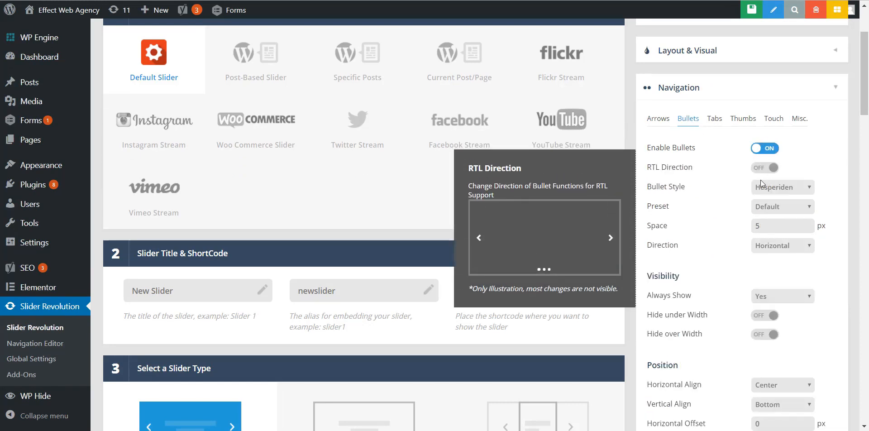
Try the bullet styles Persephone, Hephaistos and Metis, and set the Bullet Style to Dione.
click(779, 188)
click(774, 285)
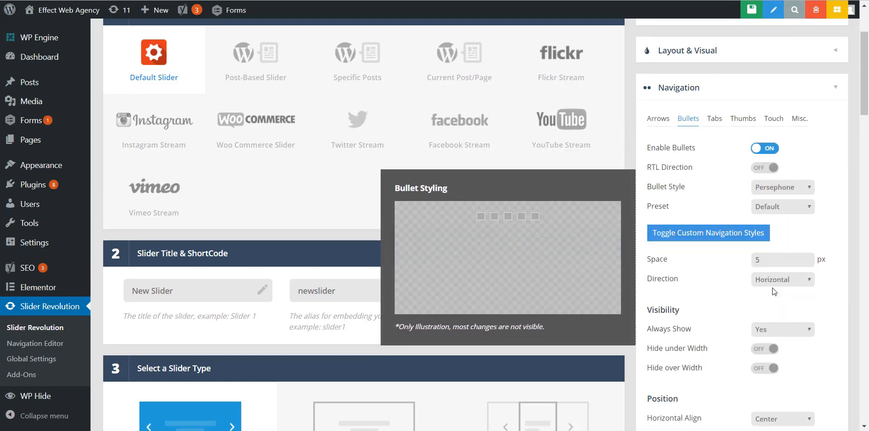
click(777, 188)
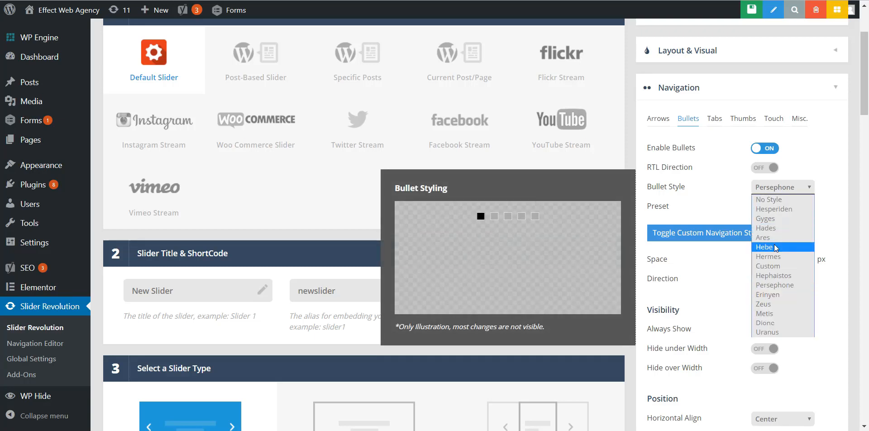
click(774, 275)
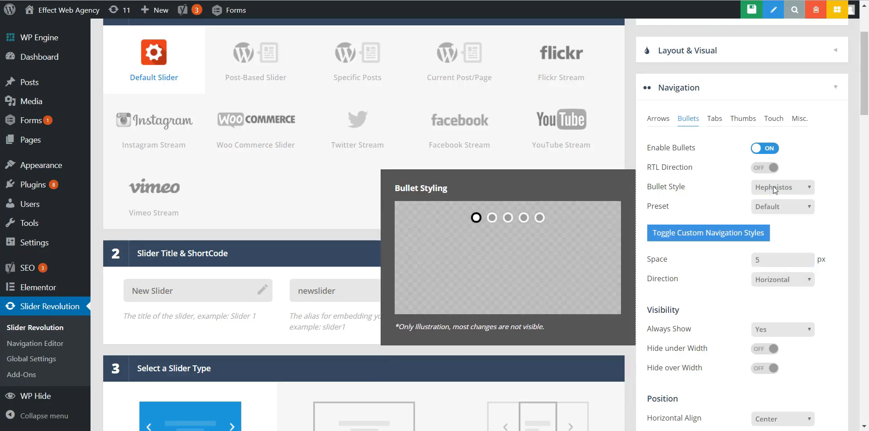
click(779, 187)
click(775, 313)
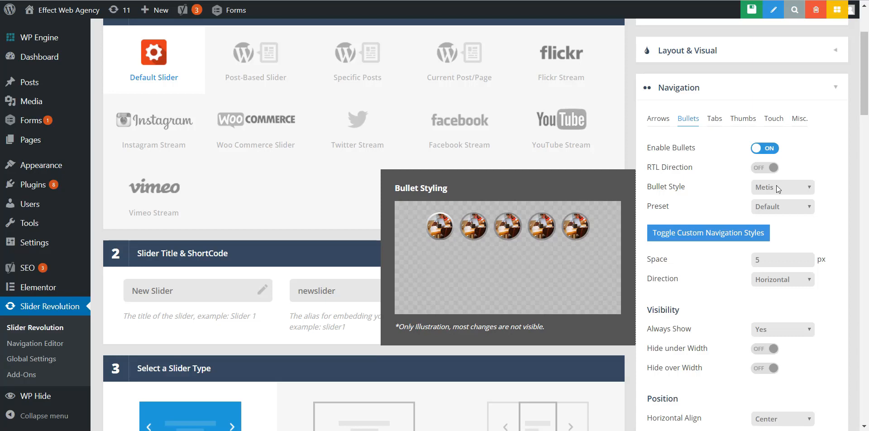
click(776, 186)
click(774, 323)
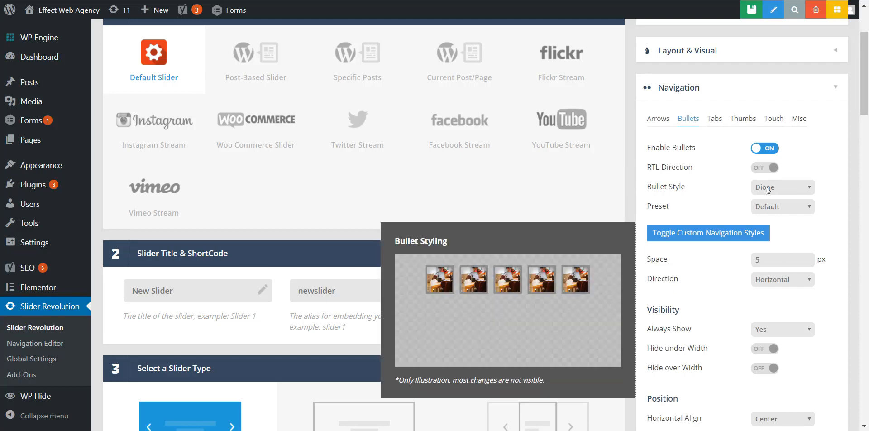
Enable the navigation tabs and the navigation thumbnails for the slider.
click(715, 120)
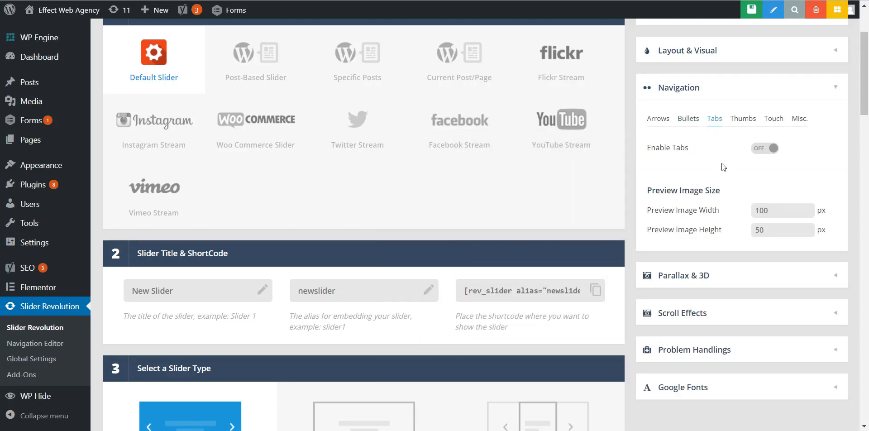
click(767, 149)
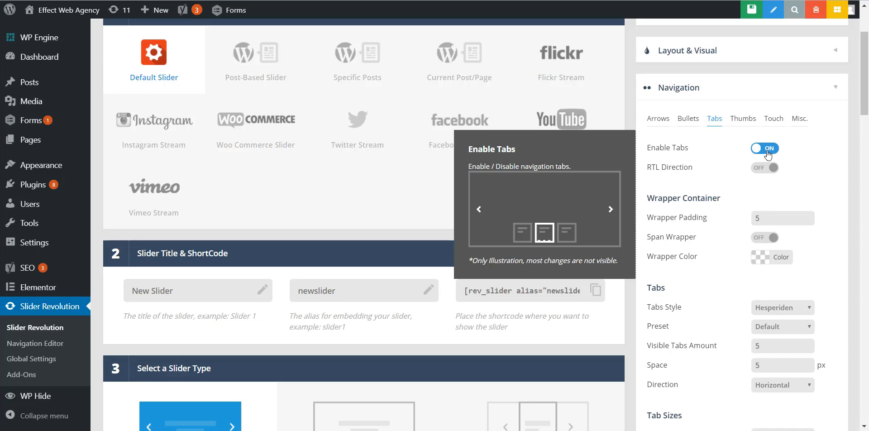
click(743, 119)
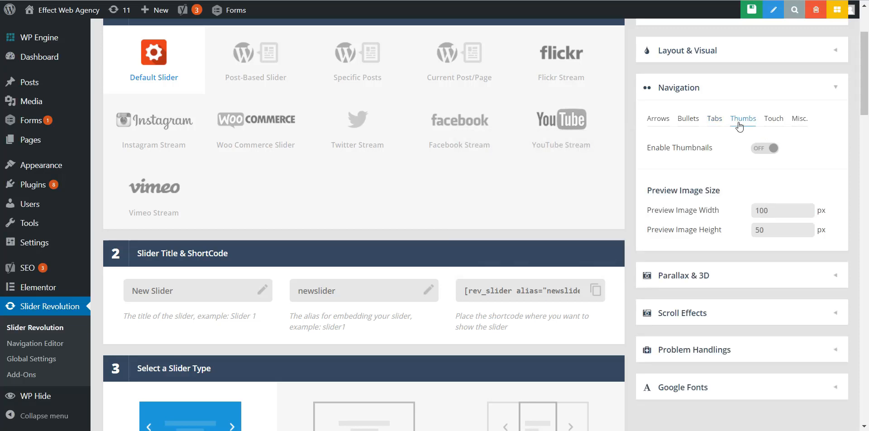
click(763, 149)
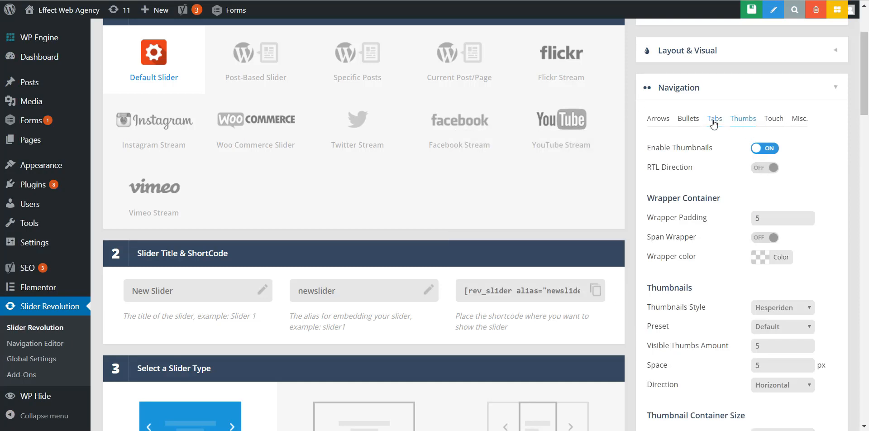
Review the Touch navigation options and the Parallax & 3D, Google Fonts, Problem Handlings and Scroll Effects settings.
click(771, 120)
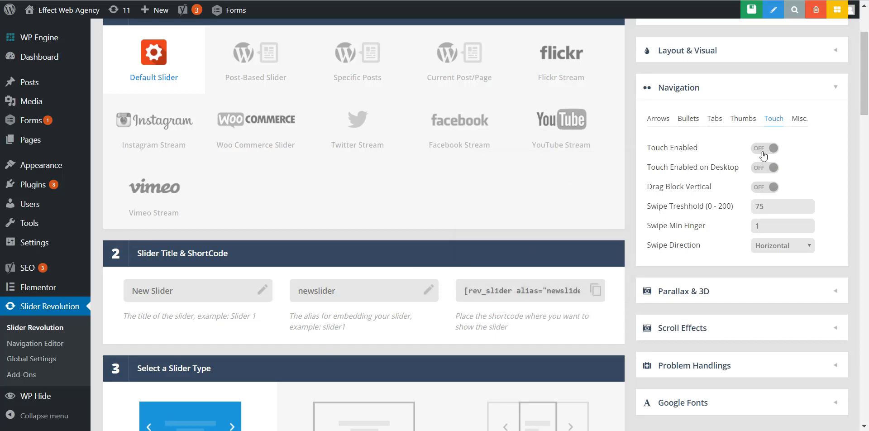
scroll(710, 169, down, 3)
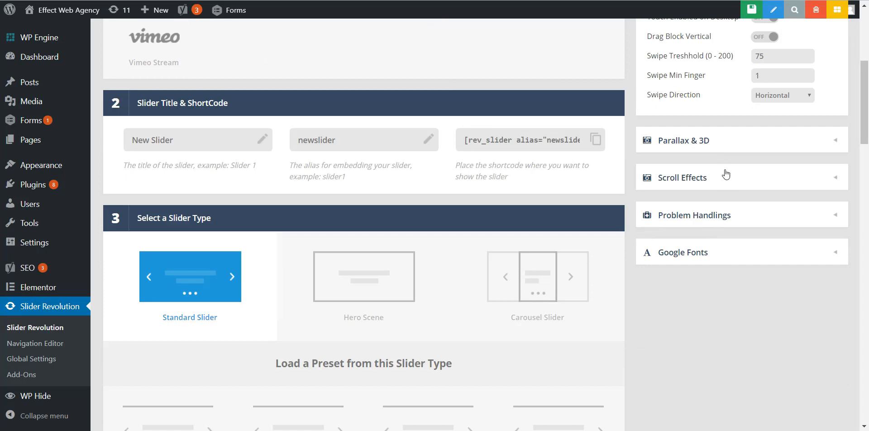
click(710, 143)
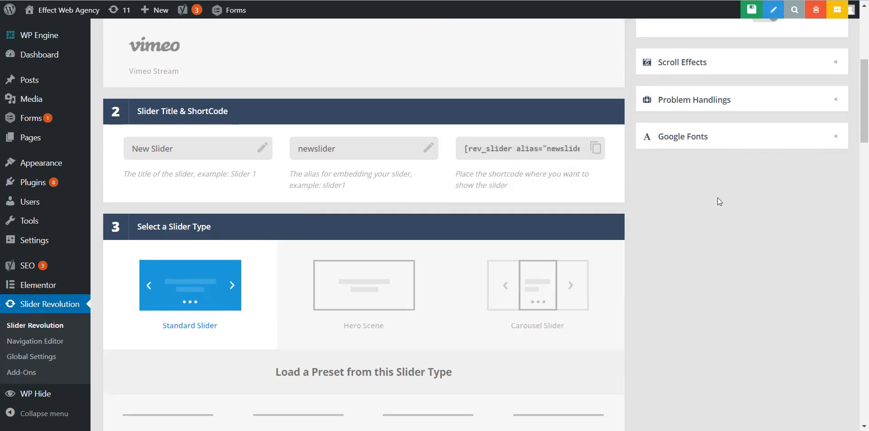
scroll(722, 176, up, 3)
click(712, 281)
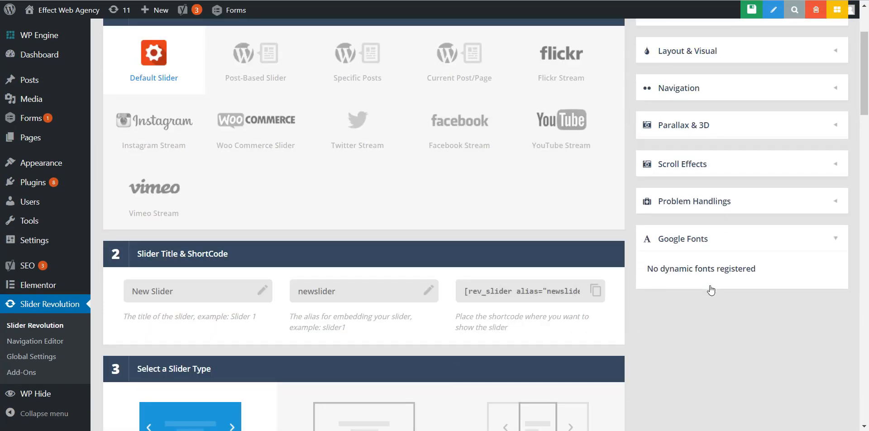
click(717, 201)
click(718, 172)
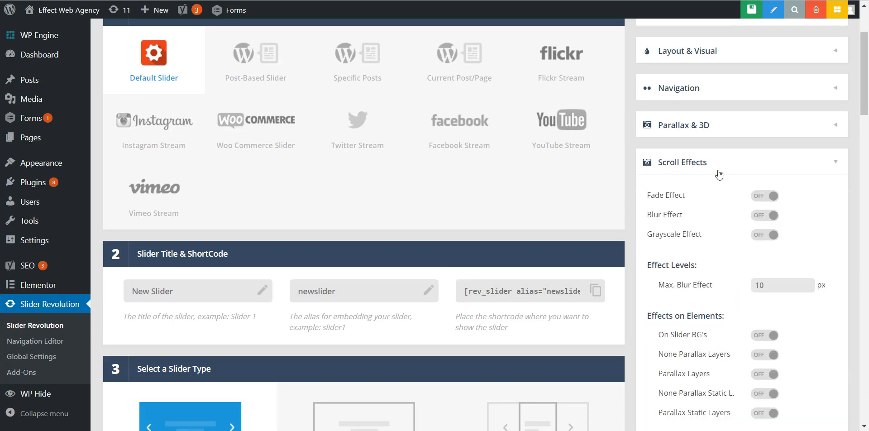
Open New Slider in the Slide Editor.
scroll(716, 214, up, 3)
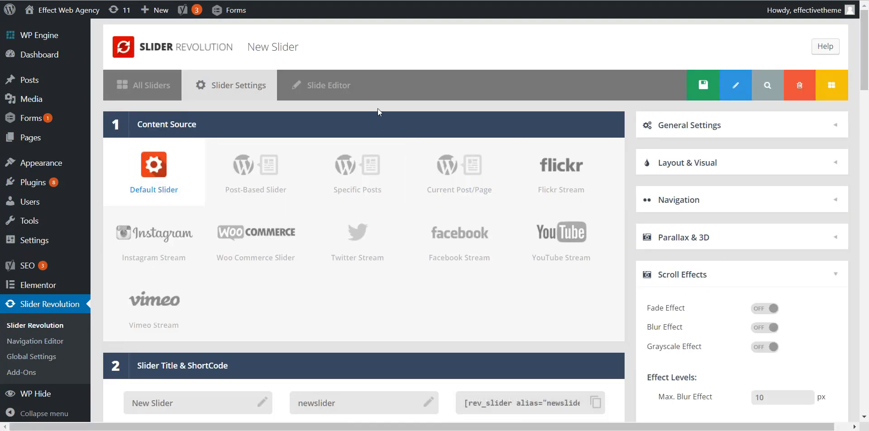
click(687, 89)
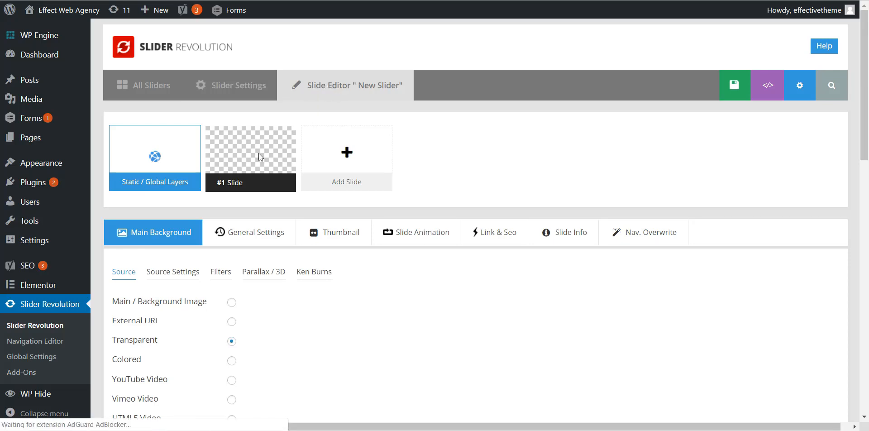
mouse_move(241, 182)
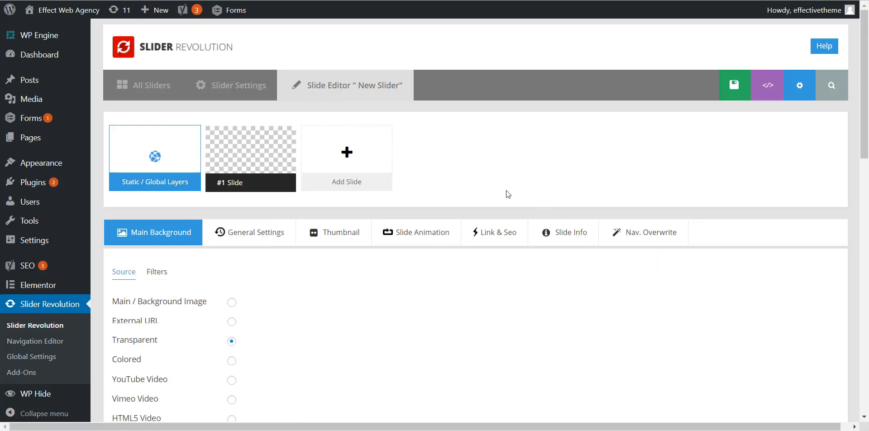
Set the first slide's main background to Colored with the solid color #0a0a0a.
scroll(307, 308, down, 2)
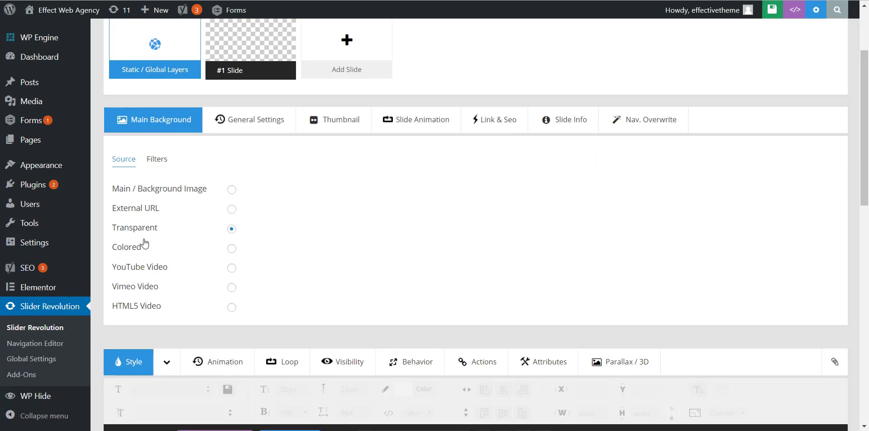
click(231, 249)
click(255, 250)
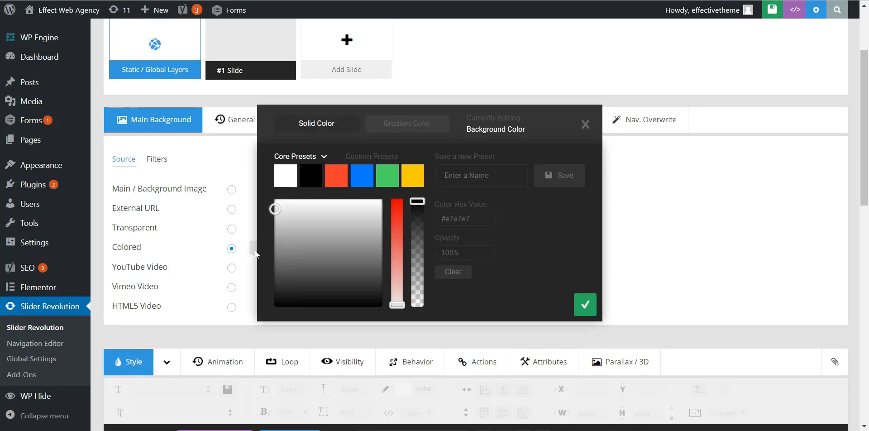
drag(299, 272, 262, 304)
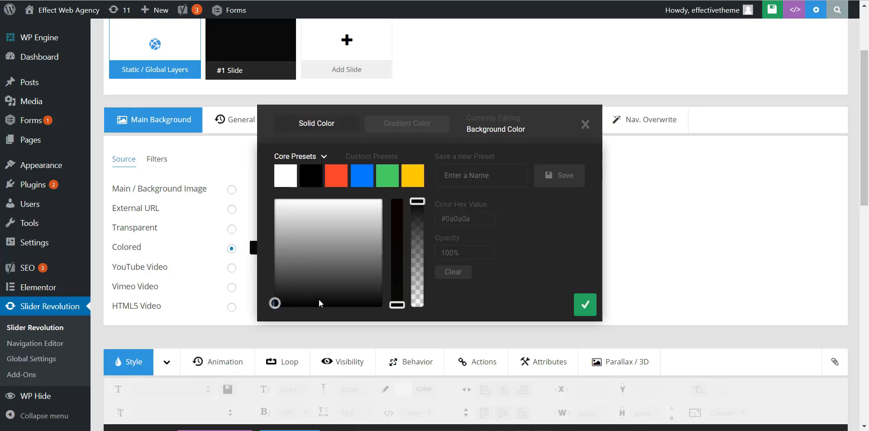
click(585, 304)
Change the first slide's main background to the youtubebg.jpg image from the media library.
click(231, 191)
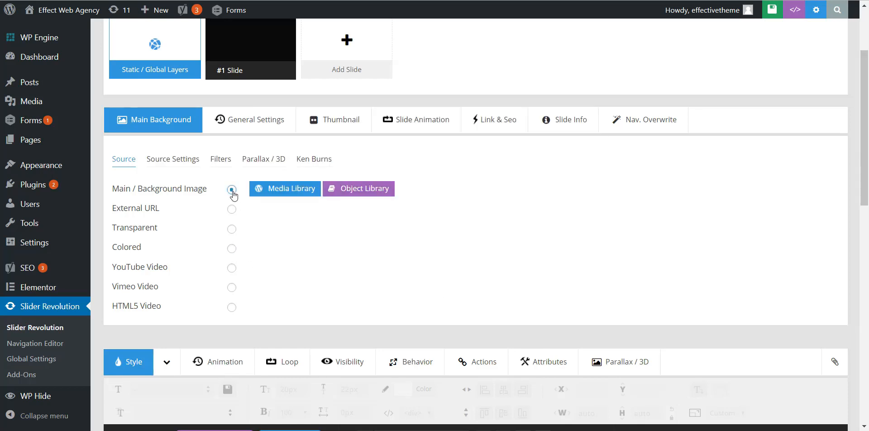
click(290, 190)
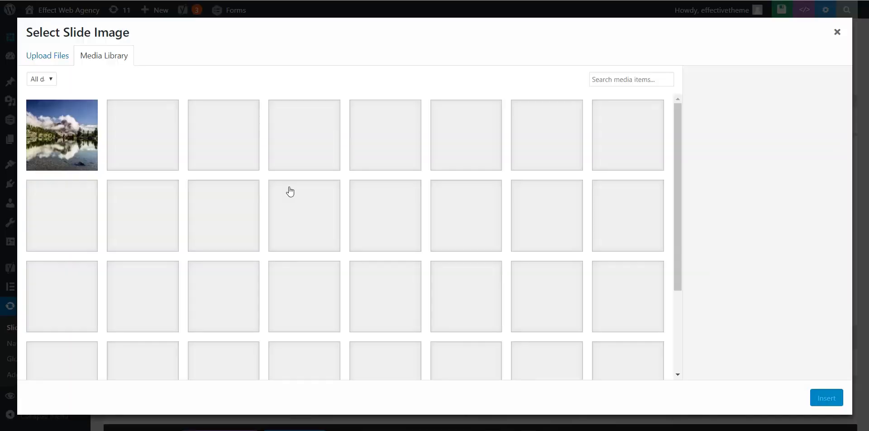
click(64, 139)
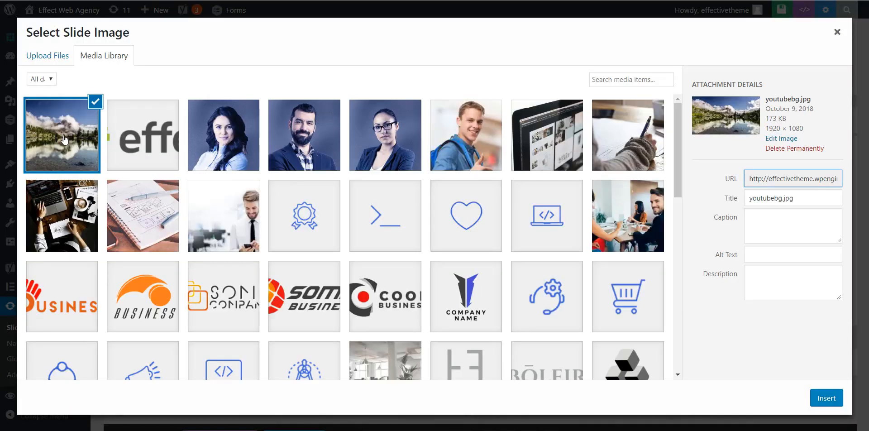
click(826, 397)
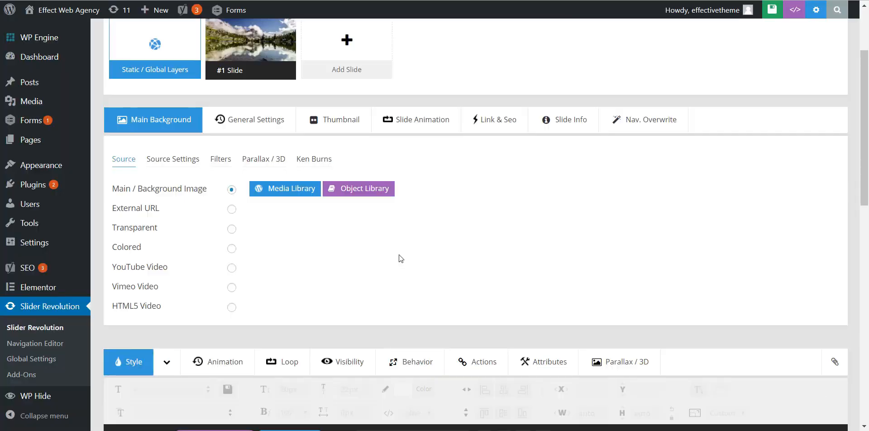
scroll(387, 246, down, 11)
scroll(464, 276, up, 10)
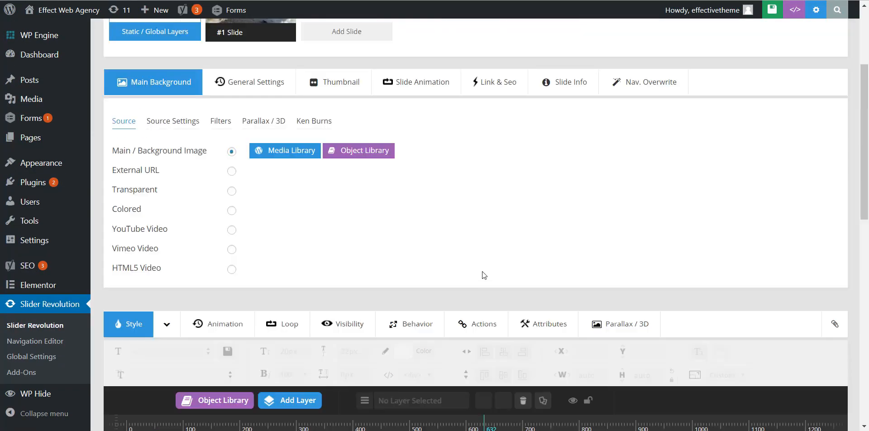
Review the background image's source settings, including its source size, fit, position and repeat options.
scroll(478, 279, up, 2)
click(172, 199)
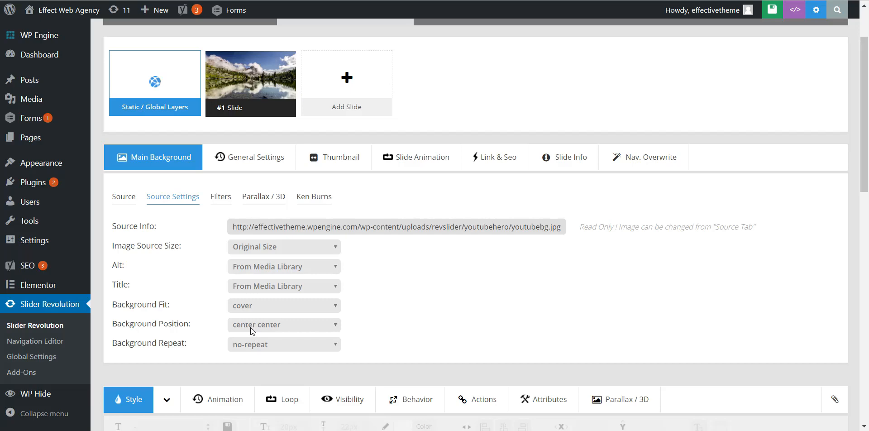
scroll(494, 272, down, 5)
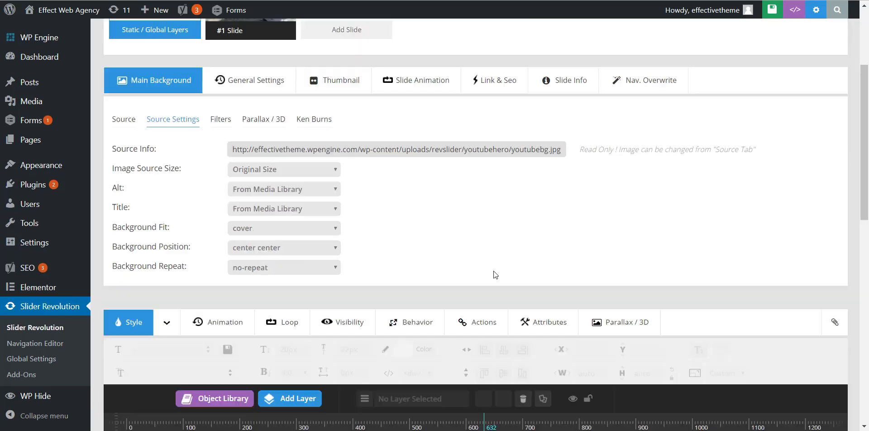
scroll(487, 262, up, 4)
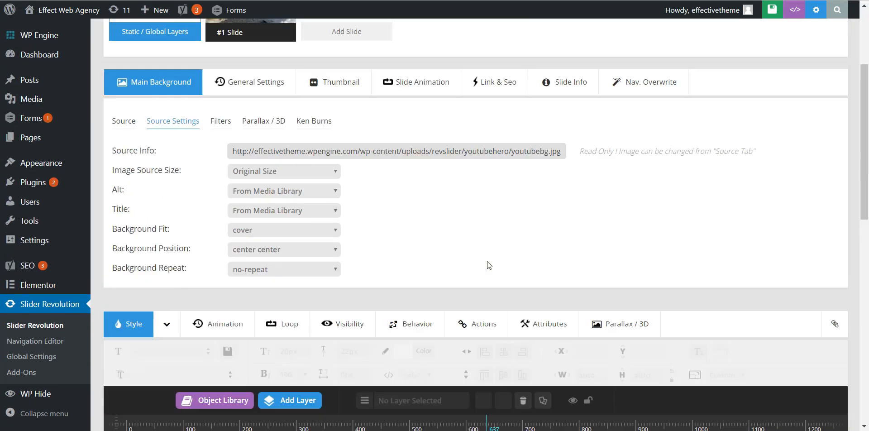
Try the Walden and Lo-Fi filters on the slide's background image, and apply the Clarendon filter.
click(225, 123)
scroll(471, 235, down, 5)
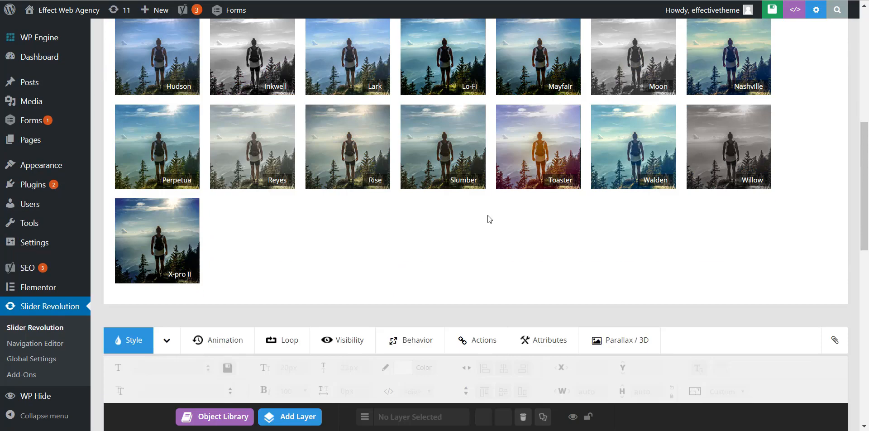
click(637, 141)
scroll(438, 248, down, 6)
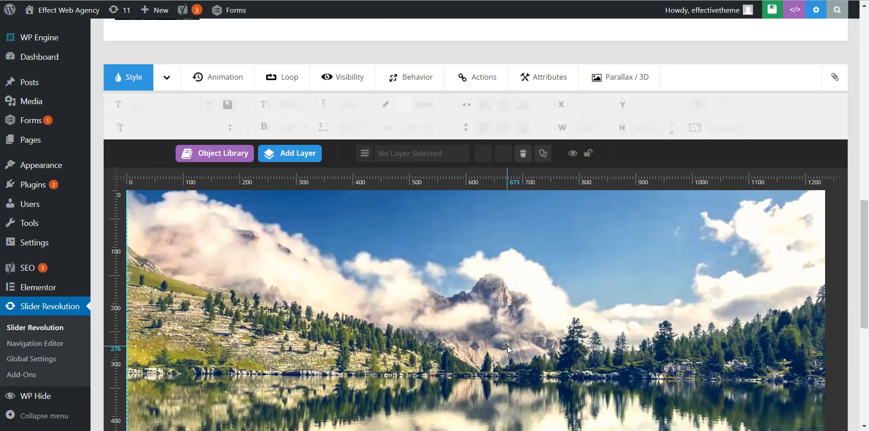
scroll(501, 344, up, 7)
click(460, 133)
scroll(407, 291, down, 8)
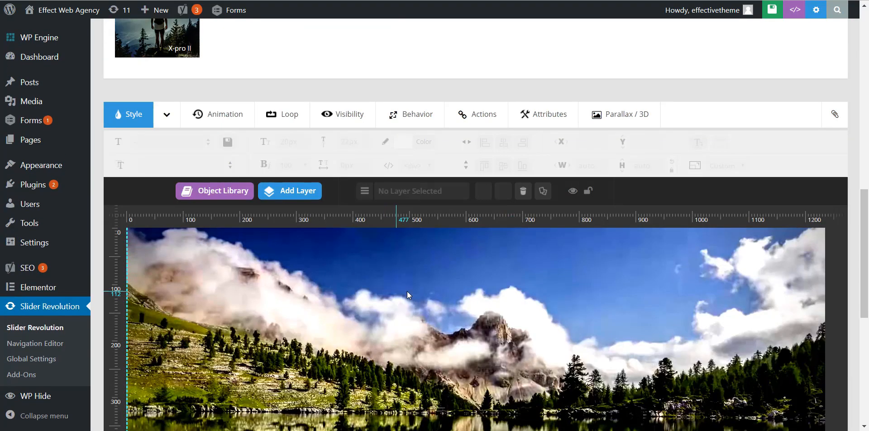
scroll(453, 271, up, 6)
scroll(424, 308, up, 4)
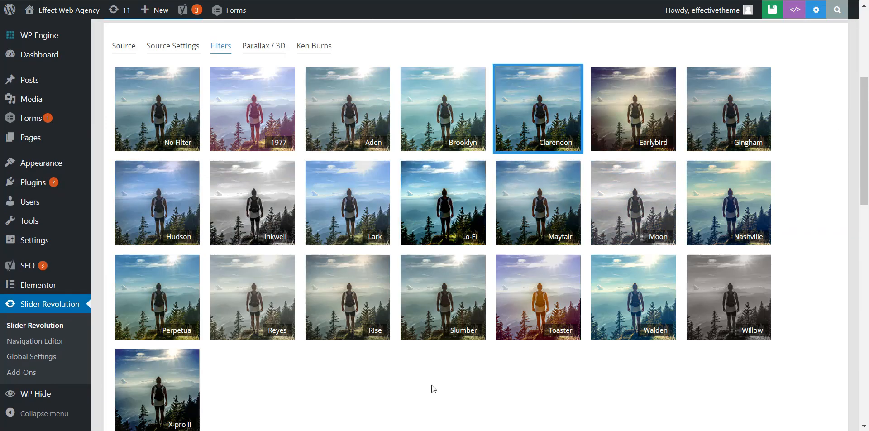
scroll(417, 379, down, 10)
scroll(478, 314, up, 10)
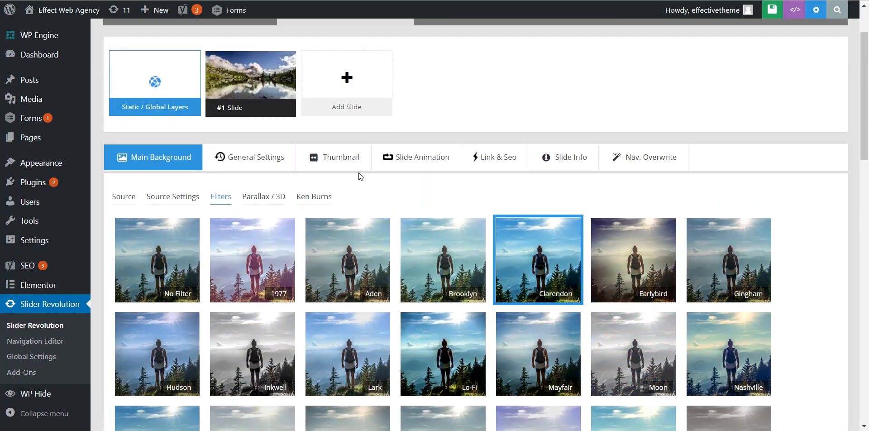
Set the slide's delay to 6000 ms and keep its Pause Slider option at Default.
click(270, 157)
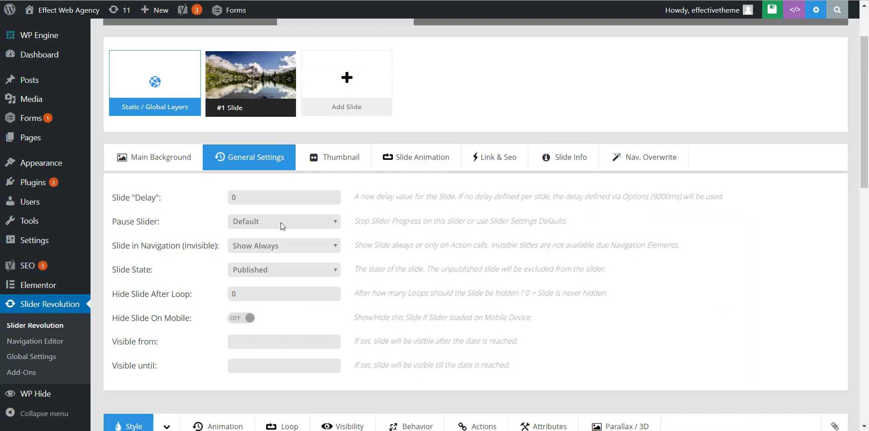
click(247, 199)
double_click(234, 198)
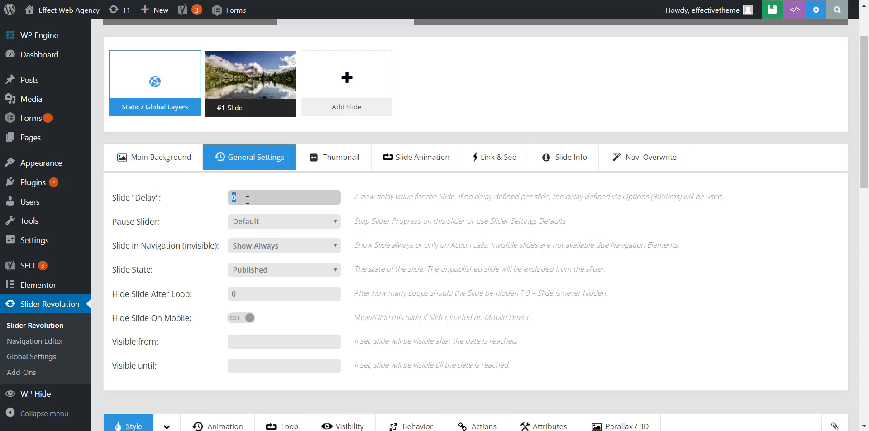
text(6000)
click(259, 225)
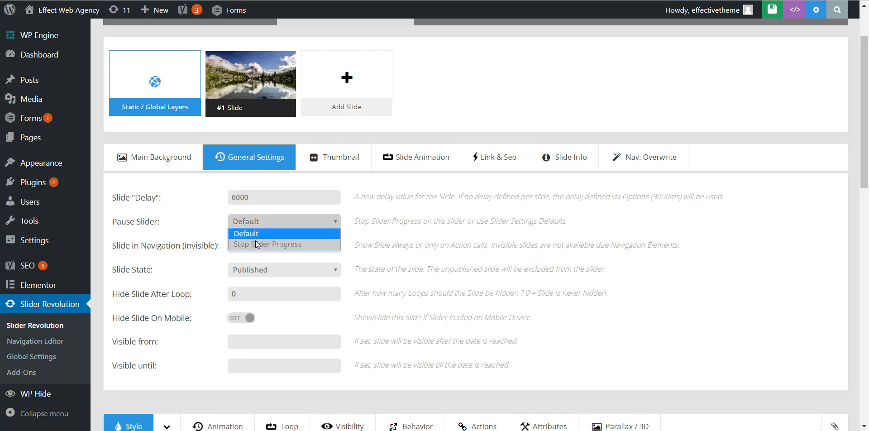
click(213, 222)
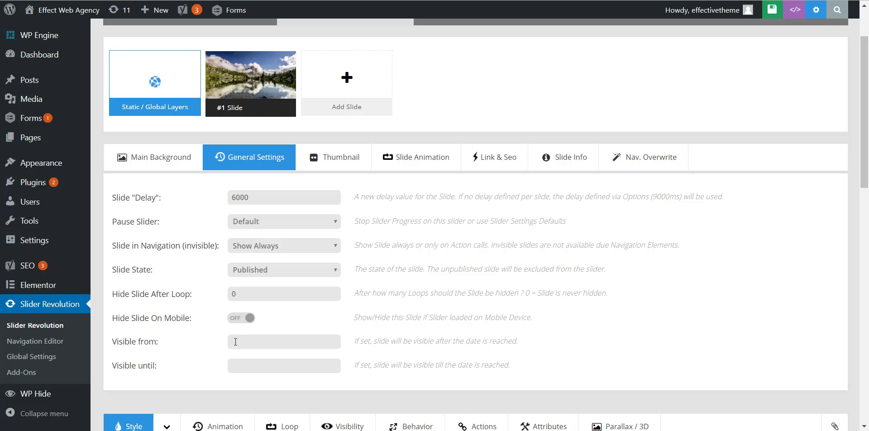
Review the slide's thumbnail settings and its animation options, including the basic transitions, duration and easing.
click(337, 166)
click(401, 166)
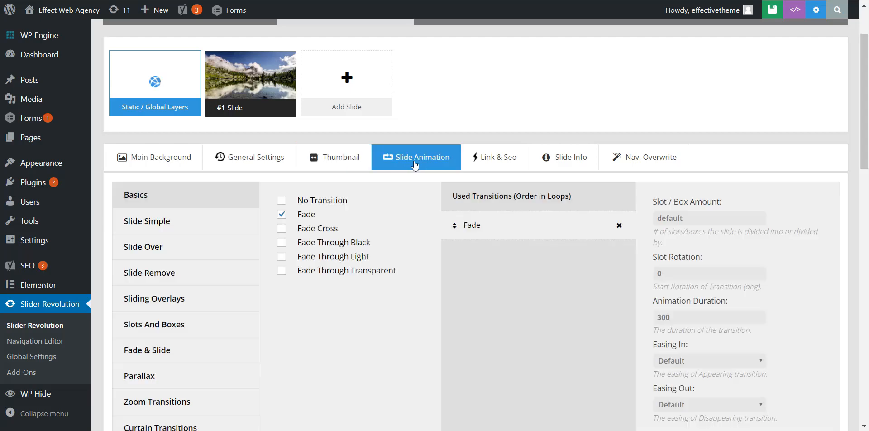
scroll(509, 256, down, 2)
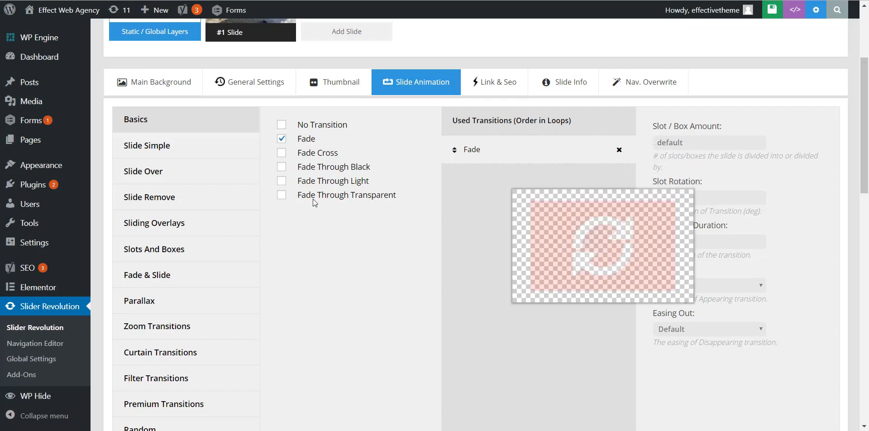
scroll(199, 285, down, 2)
scroll(173, 255, up, 2)
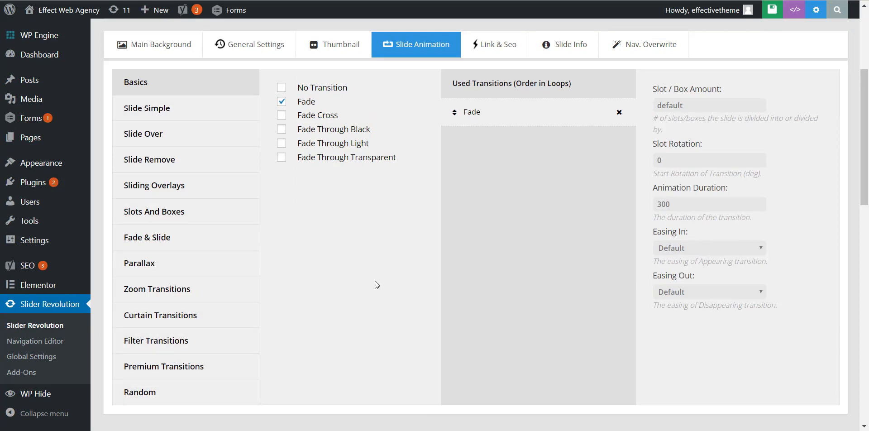
scroll(360, 272, up, 1)
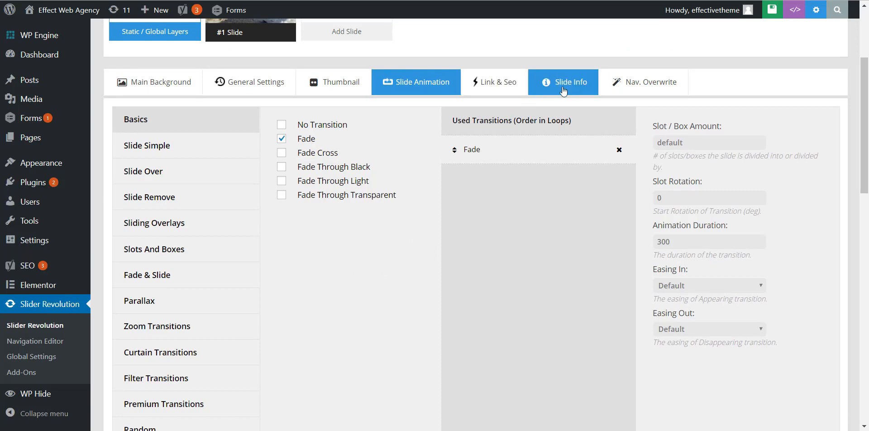
scroll(435, 172, down, 5)
scroll(379, 223, up, 4)
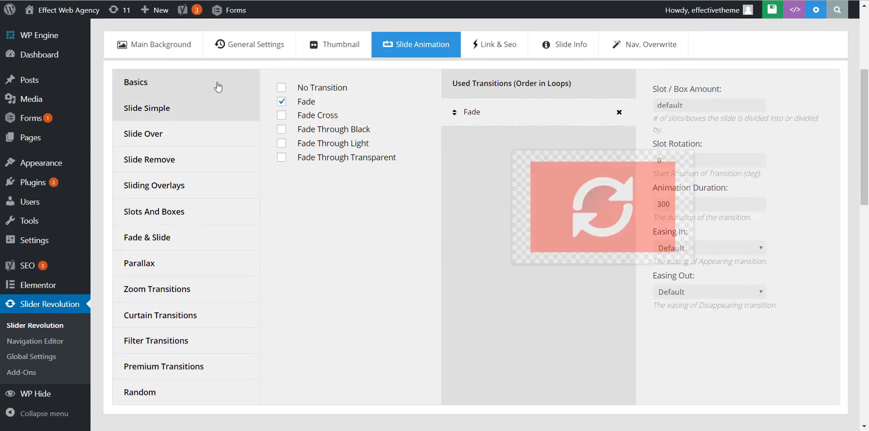
Add a Text/Html layer to the slide with the text "PAGE TITLE".
click(171, 43)
scroll(306, 224, down, 10)
mouse_move(278, 166)
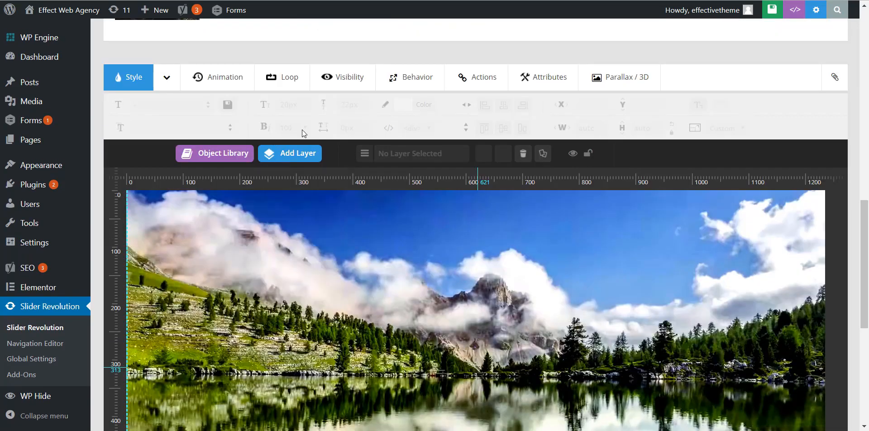
scroll(510, 268, down, 1)
scroll(442, 314, up, 1)
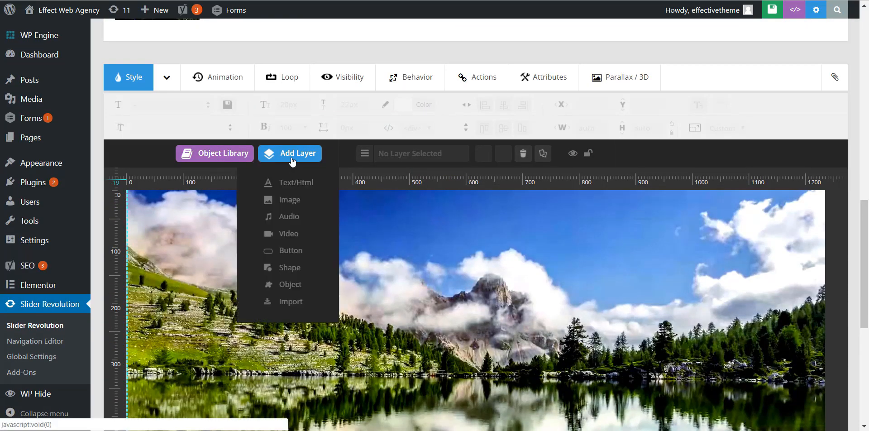
click(290, 183)
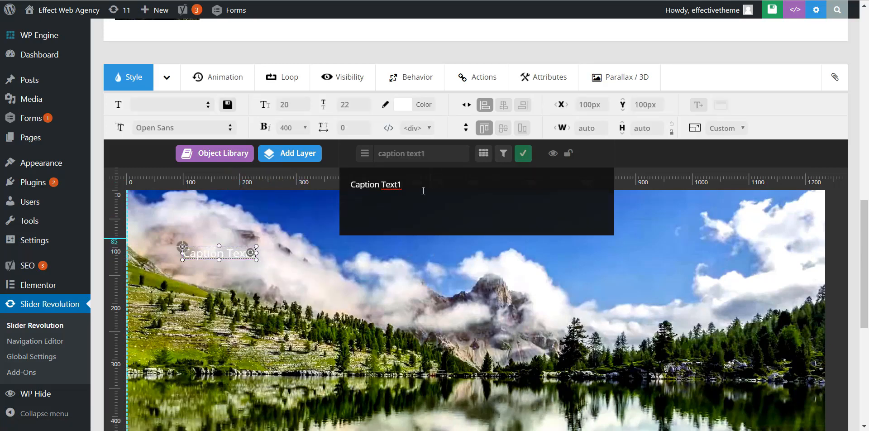
drag(427, 217, 323, 183)
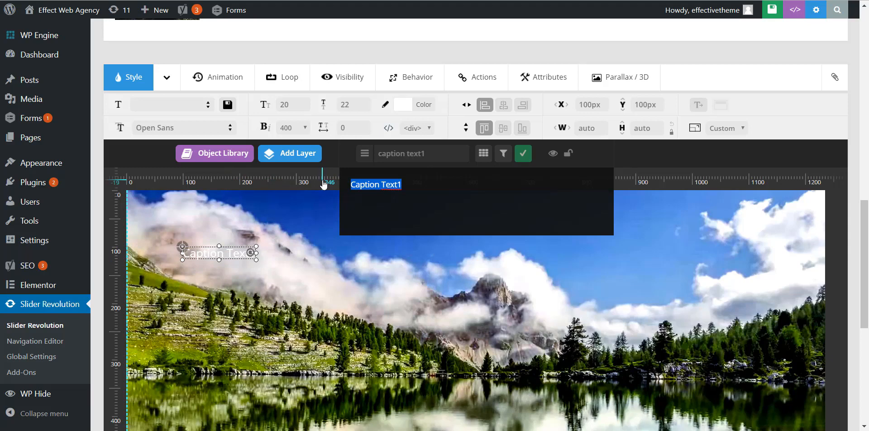
text(PAGE TITLE)
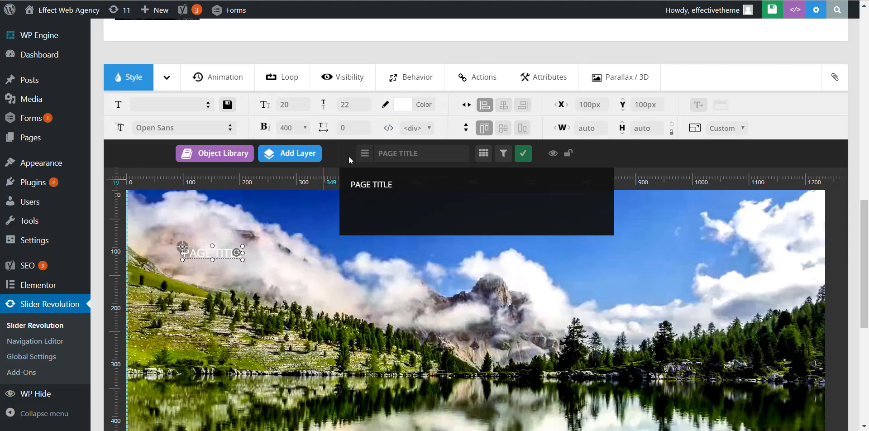
click(338, 262)
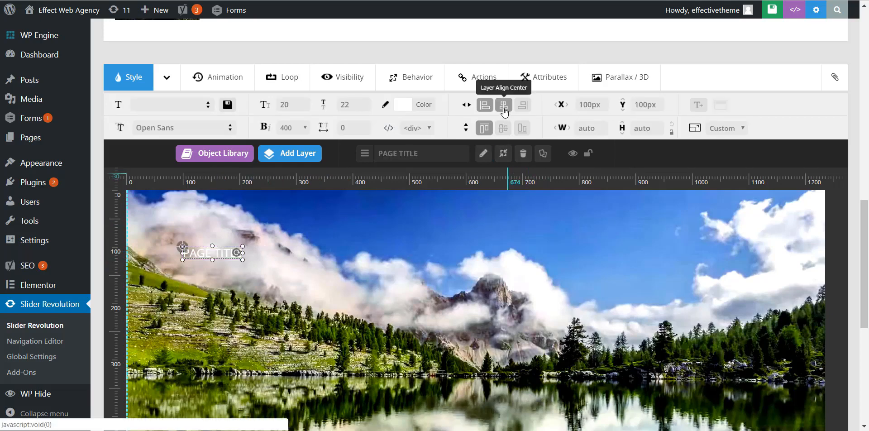
Center the PAGE TITLE layer horizontally and vertically on the slide.
scroll(505, 112, down, 1)
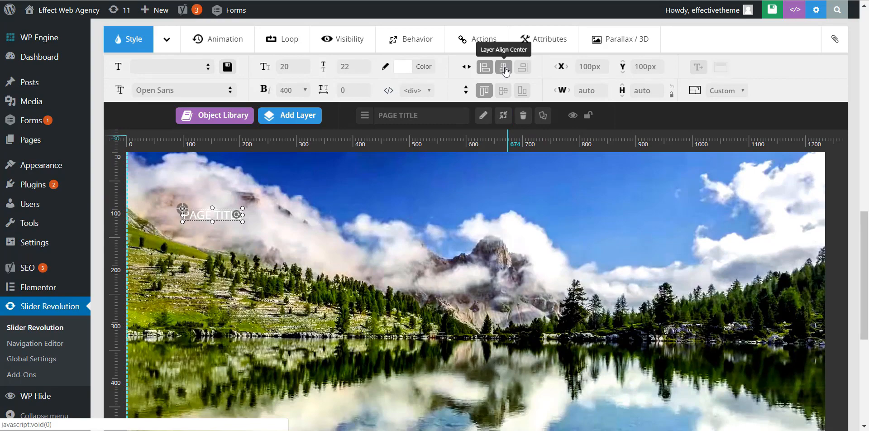
click(503, 68)
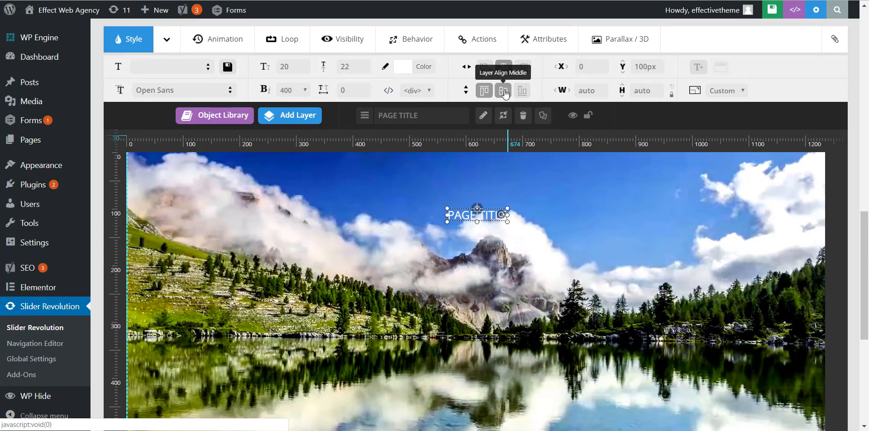
click(506, 92)
scroll(526, 272, down, 3)
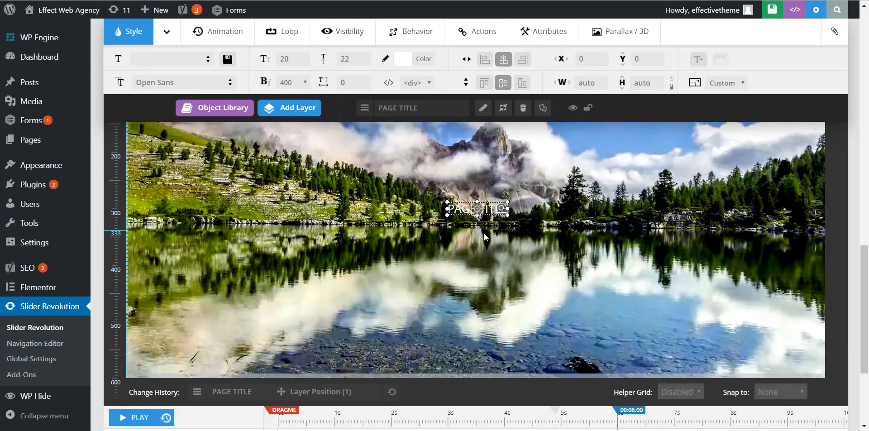
scroll(484, 232, up, 2)
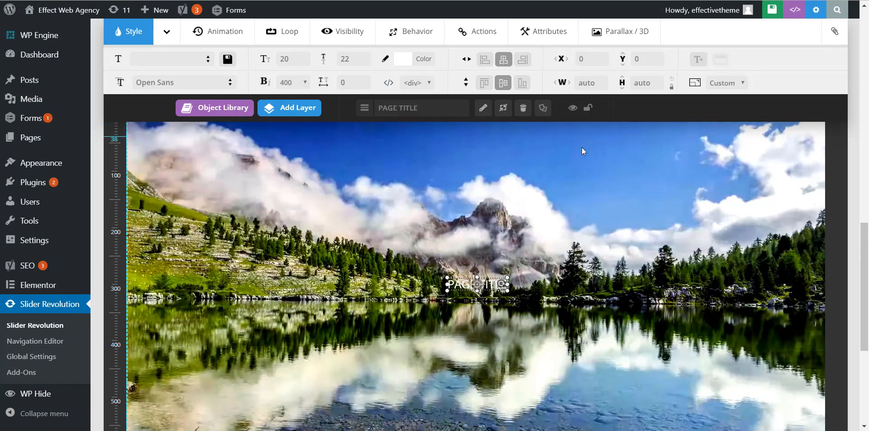
Set the PAGE TITLE layer's font size to 60 px and its line height to 70 px.
click(289, 59)
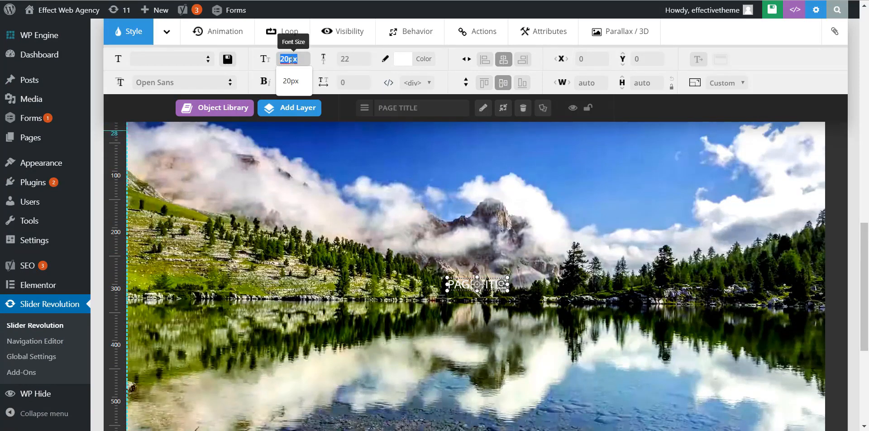
text(60)
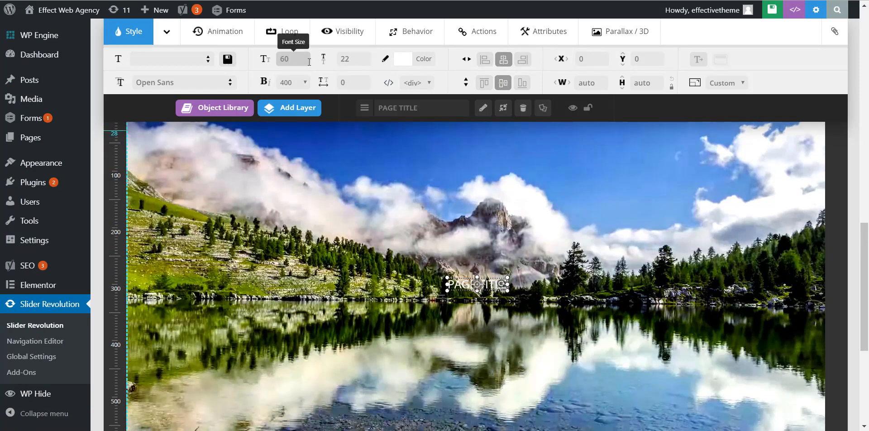
click(355, 60)
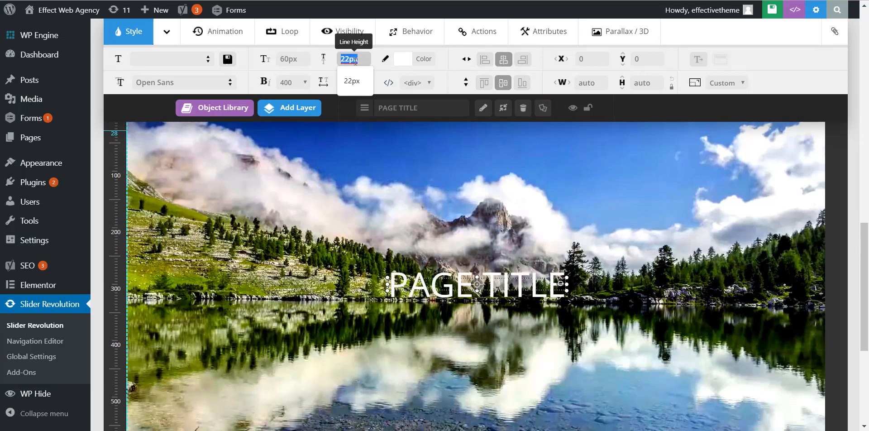
text(70)
key(Return)
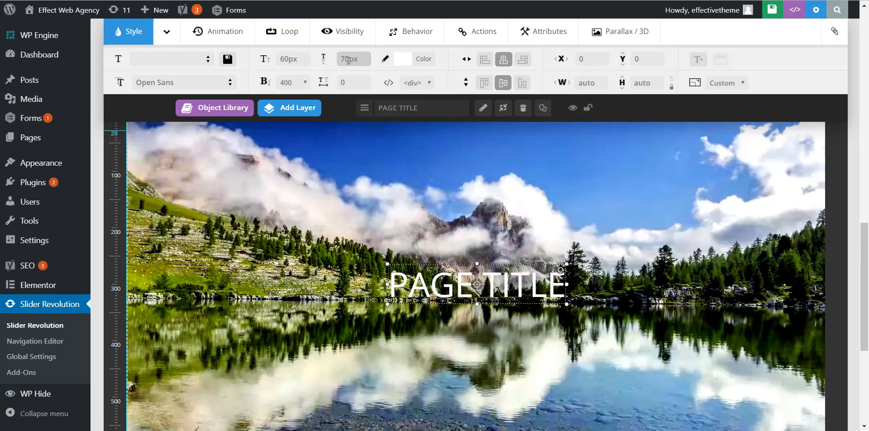
Set the PAGE TITLE layer's font size to 100 px and its line height to 110 px.
click(288, 59)
text(100)
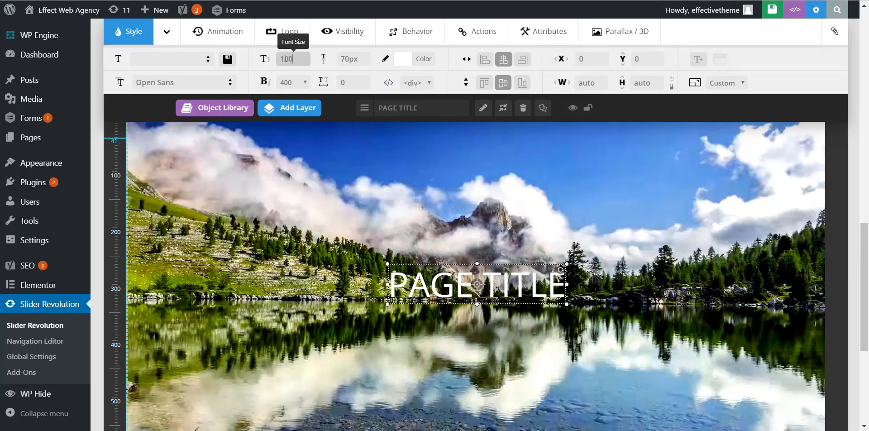
click(353, 59)
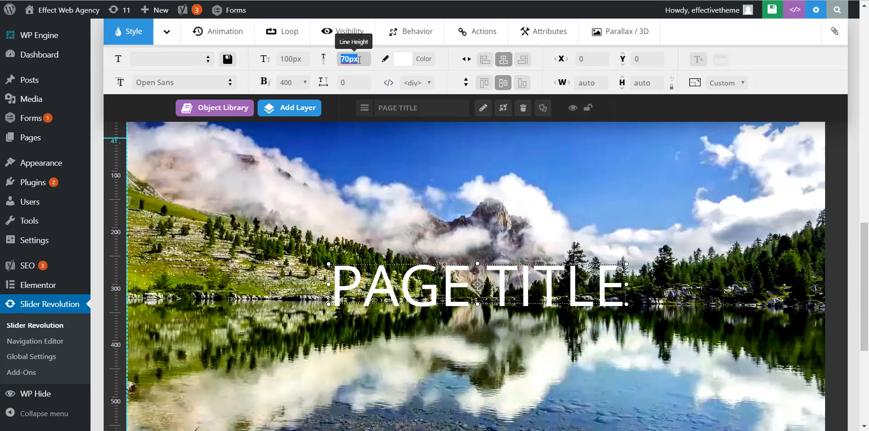
text(110)
key(Return)
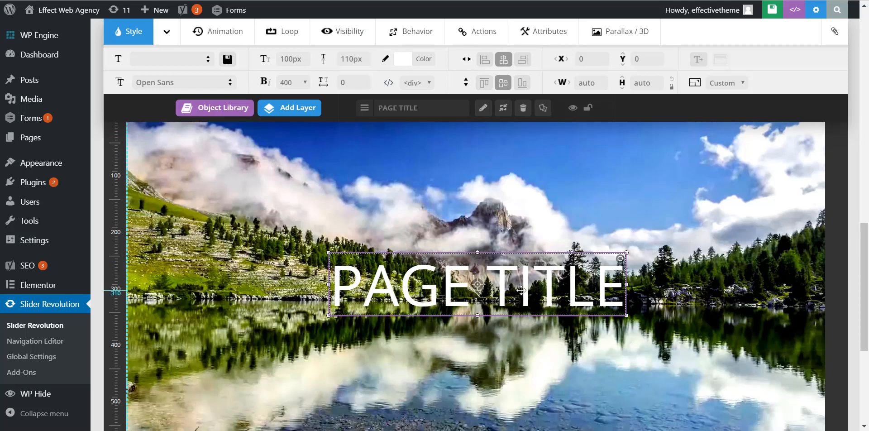
Add the heart outline icon from the media library as an image layer and center it horizontally and vertically on the slide.
scroll(516, 298, down, 1)
scroll(516, 297, up, 1)
mouse_move(290, 108)
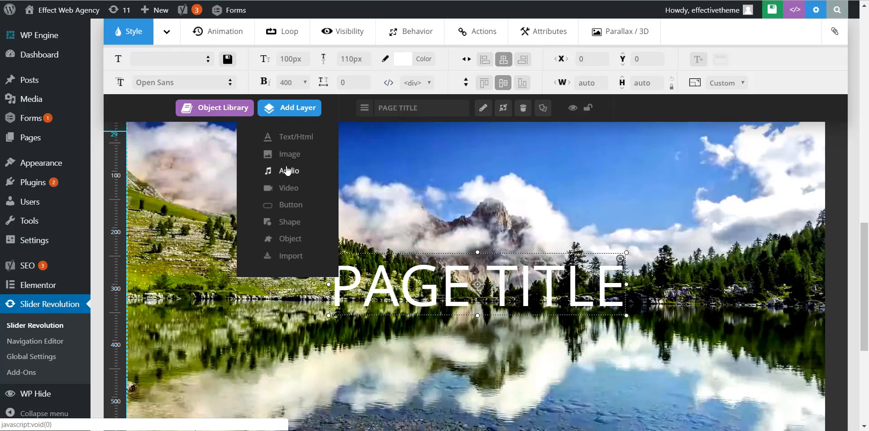
click(286, 156)
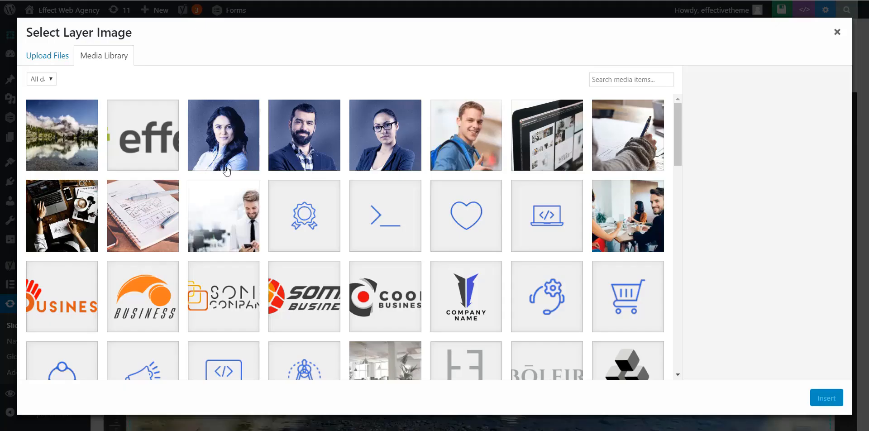
click(466, 224)
click(817, 401)
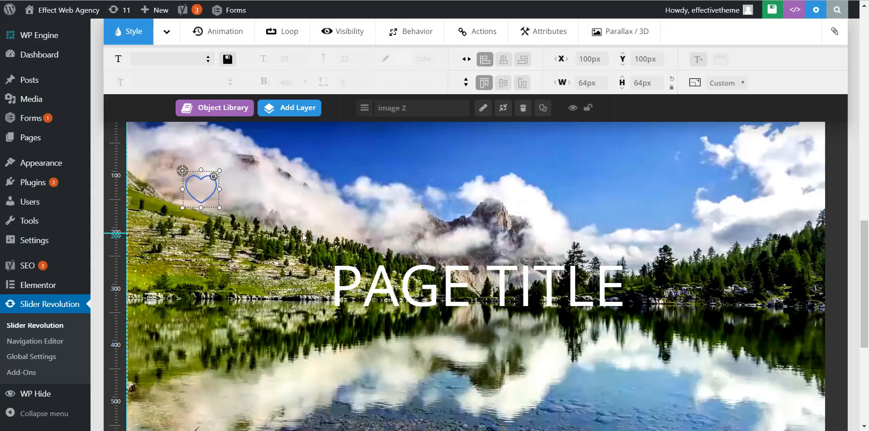
click(503, 59)
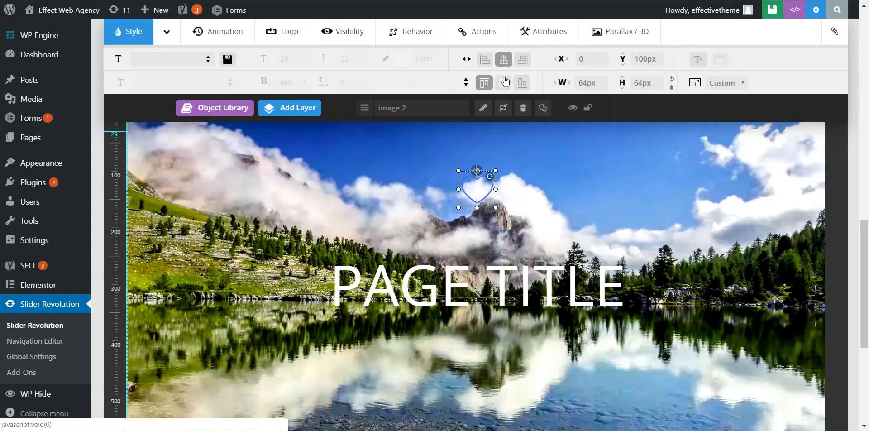
click(504, 83)
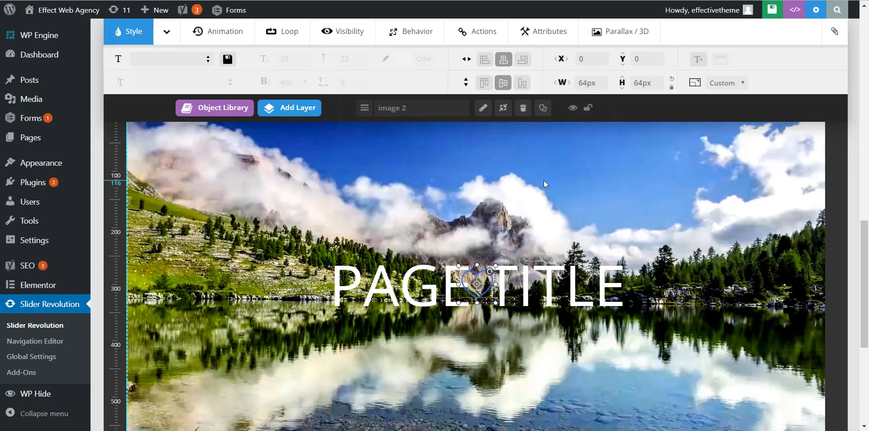
Try vertical offsets of 150 px, -150 px and -50 px for the heart image layer.
click(640, 60)
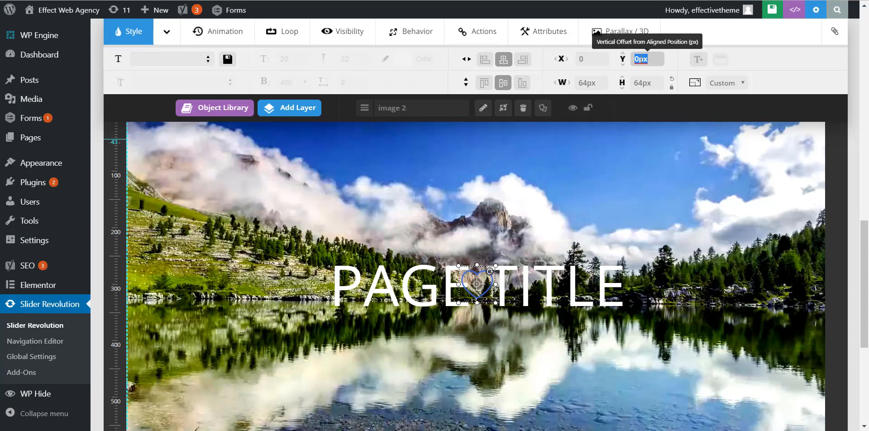
text(150)
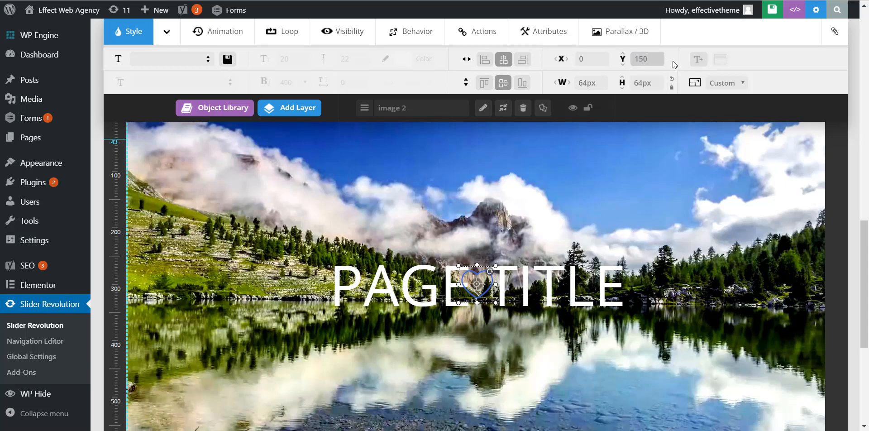
key(Return)
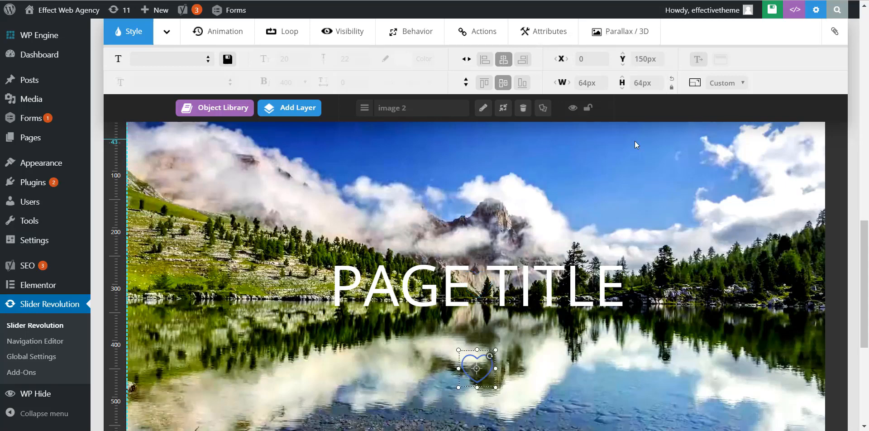
click(636, 59)
text(-)
key(Return)
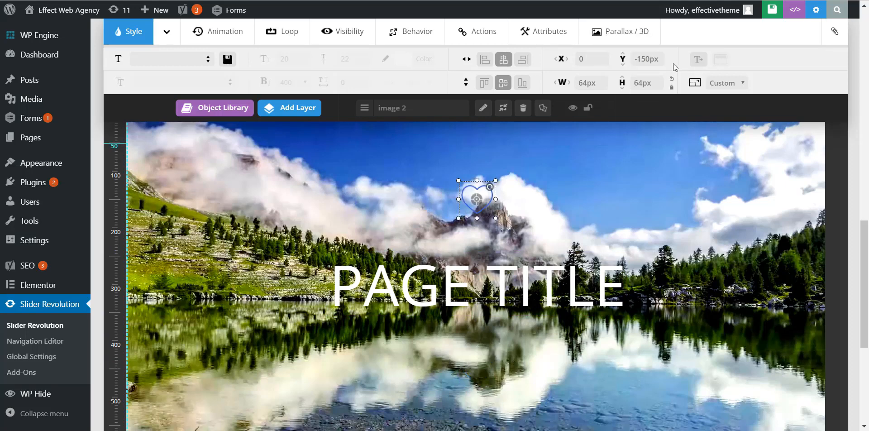
click(643, 59)
click(642, 59)
key(BackSpace)
key(Return)
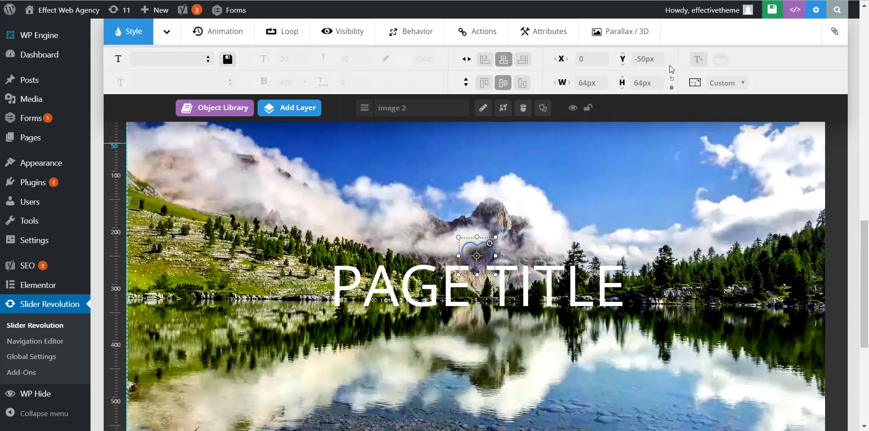
Set the heart image layer's vertical offset to -100 px, placing it above PAGE TITLE.
click(645, 59)
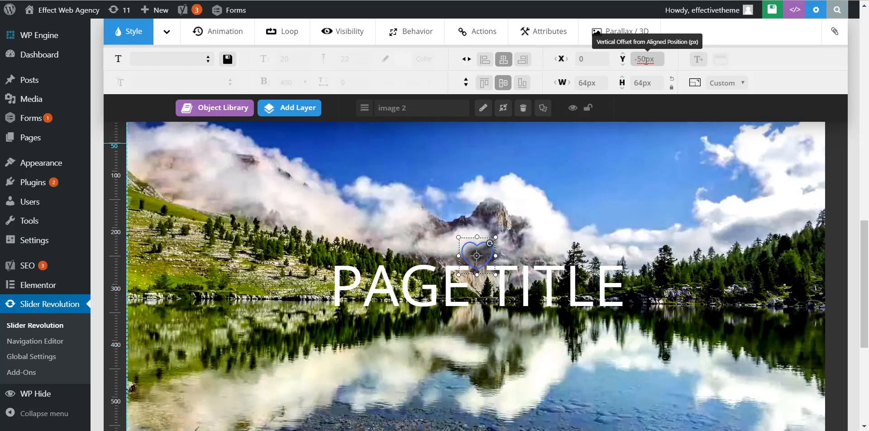
key(BackSpace)
key(BackSpace)
text(100)
key(Return)
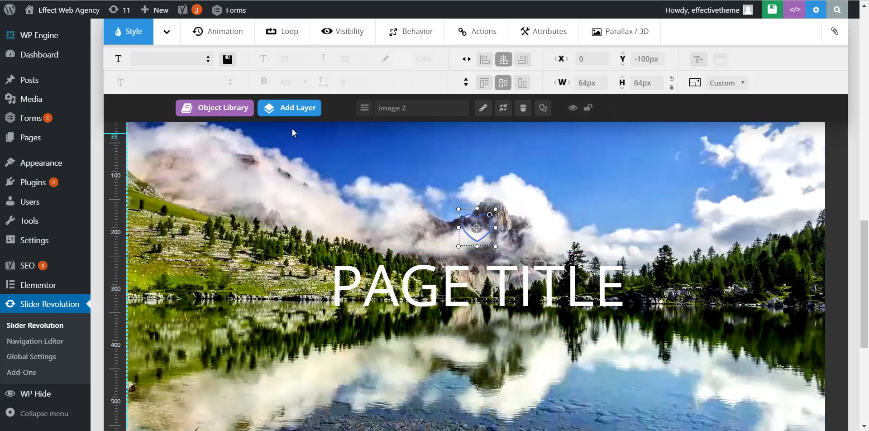
Add a button layer to the slide using the large dark square-cornered Click Here style.
click(299, 118)
click(298, 113)
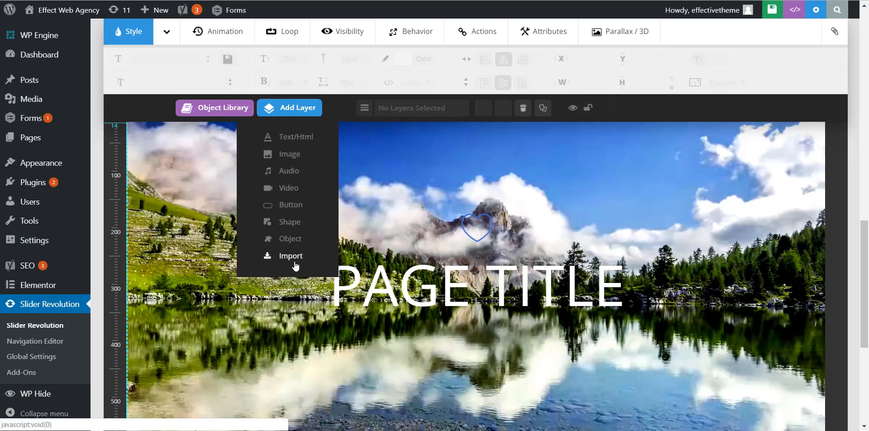
click(291, 206)
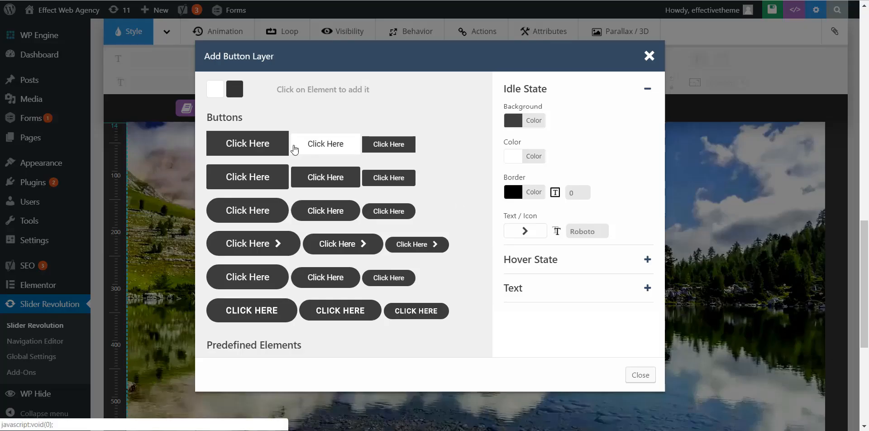
click(279, 151)
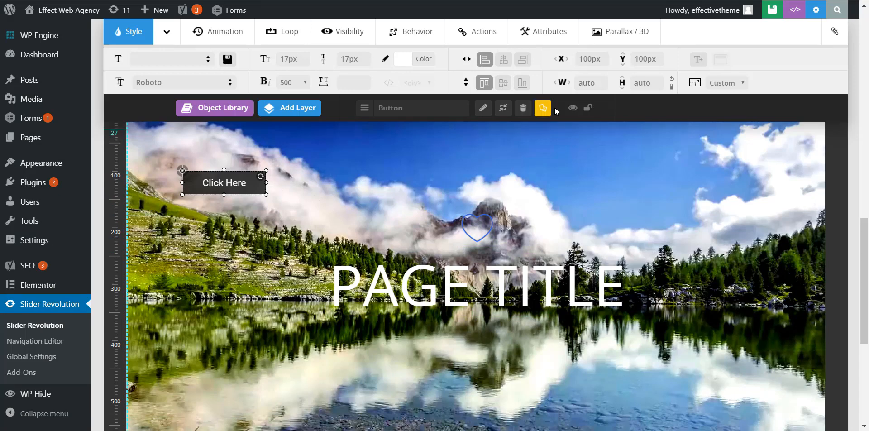
Center the Click Here button horizontally and vertically on the slide and set its vertical offset to 100 px.
click(505, 64)
click(503, 83)
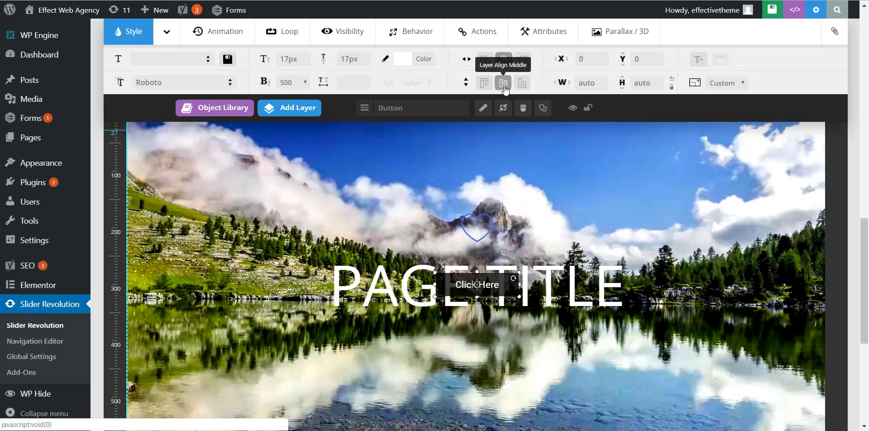
click(640, 60)
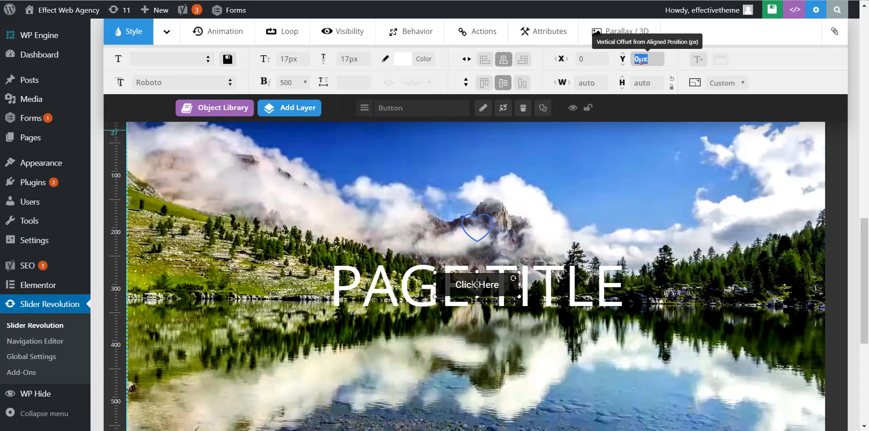
text(100)
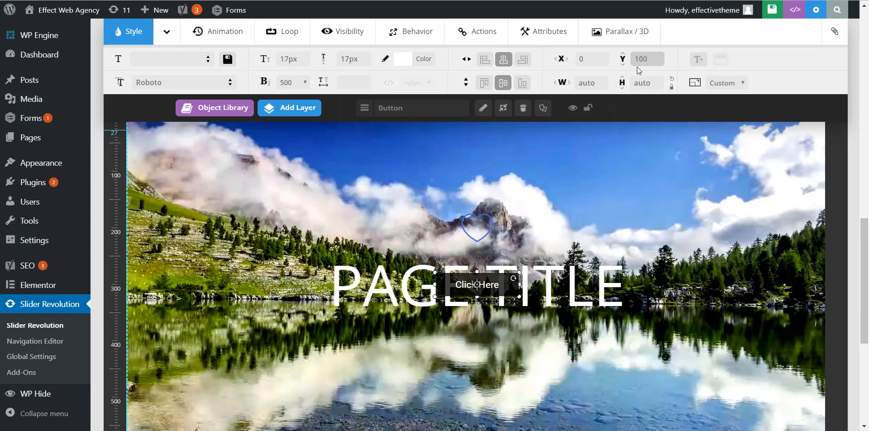
key(Return)
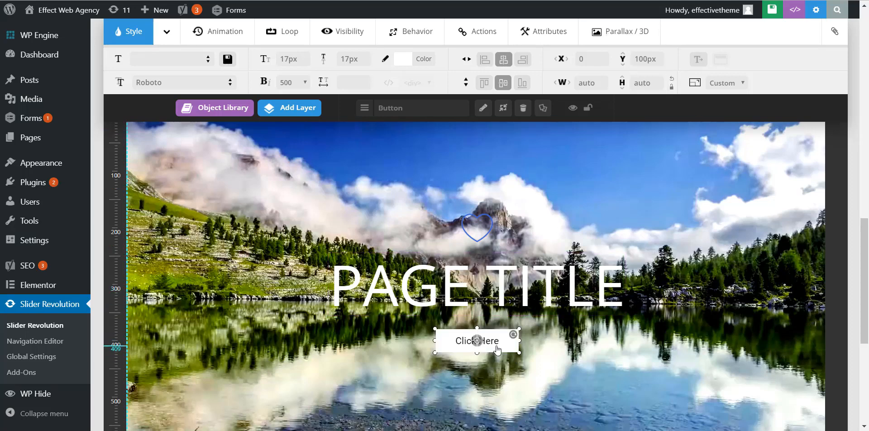
Change the button layer's text to "CLICK ME".
scroll(532, 312, down, 1)
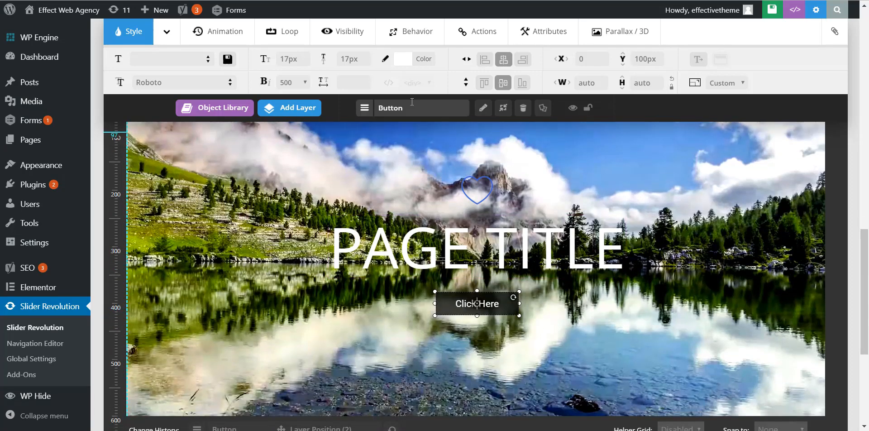
click(476, 112)
triple_click(366, 140)
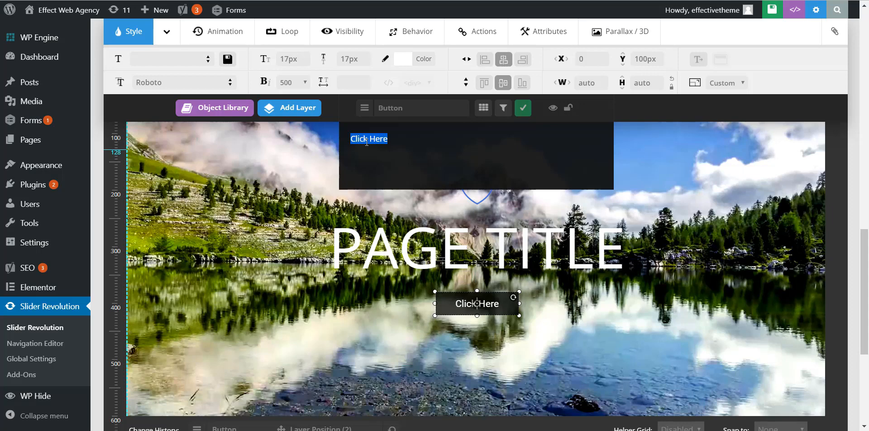
text(CLICK ME)
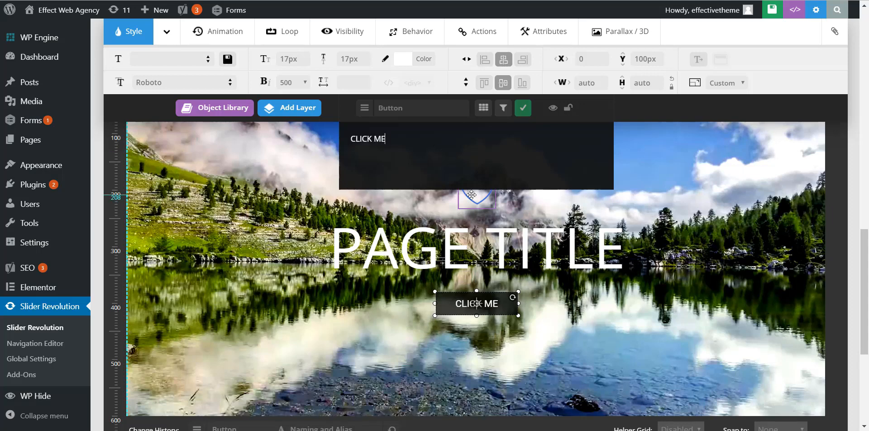
click(555, 295)
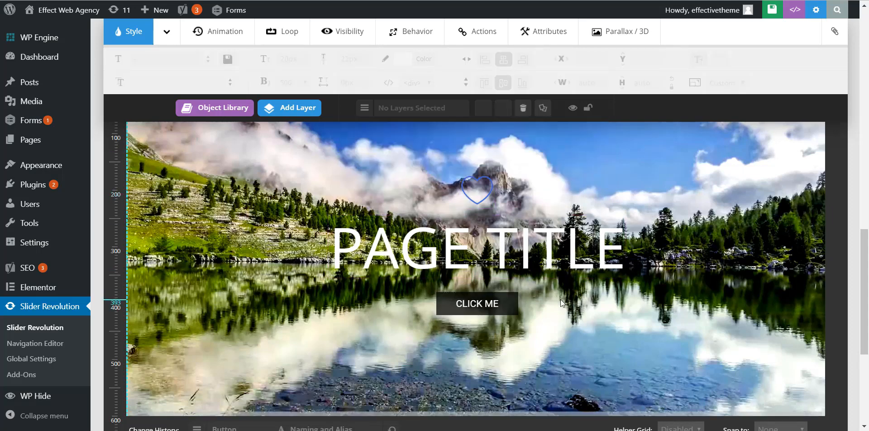
Add a click action to the CLICK ME button layer and set it to Simple Link.
scroll(539, 315, up, 1)
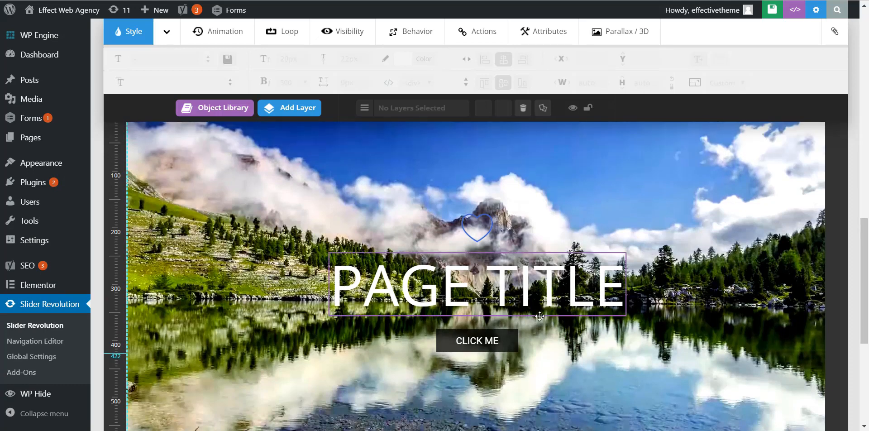
click(514, 340)
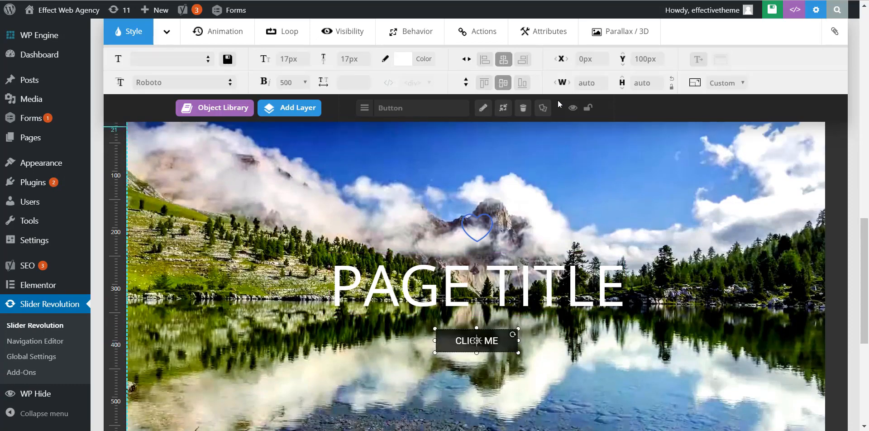
click(543, 39)
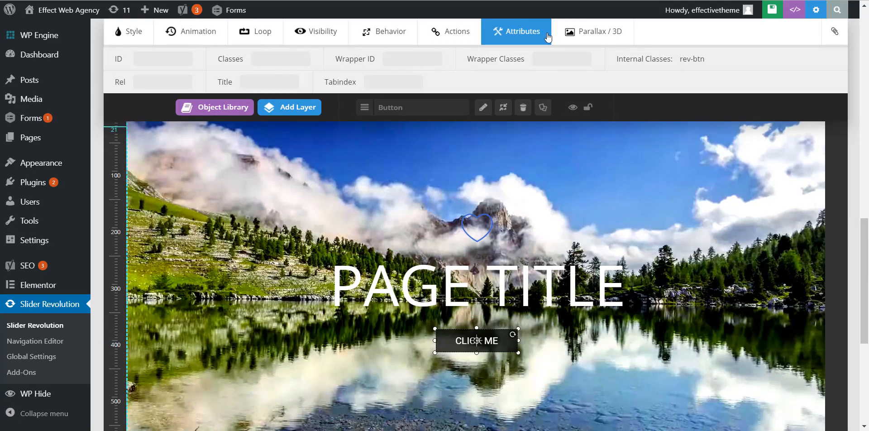
click(444, 38)
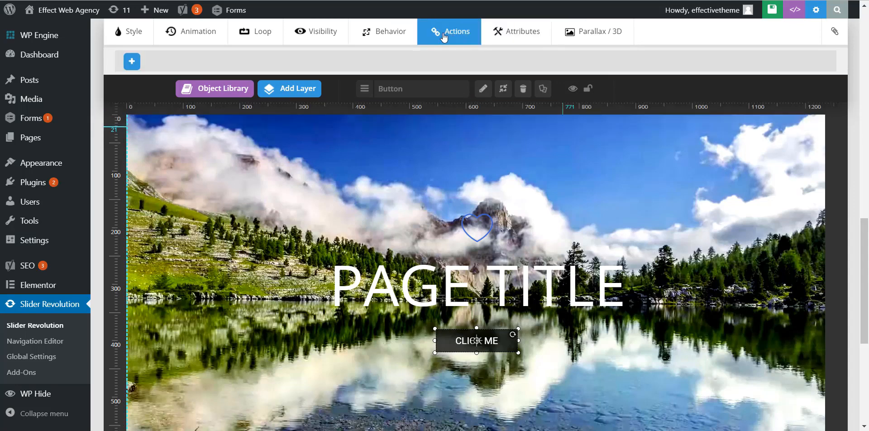
click(132, 64)
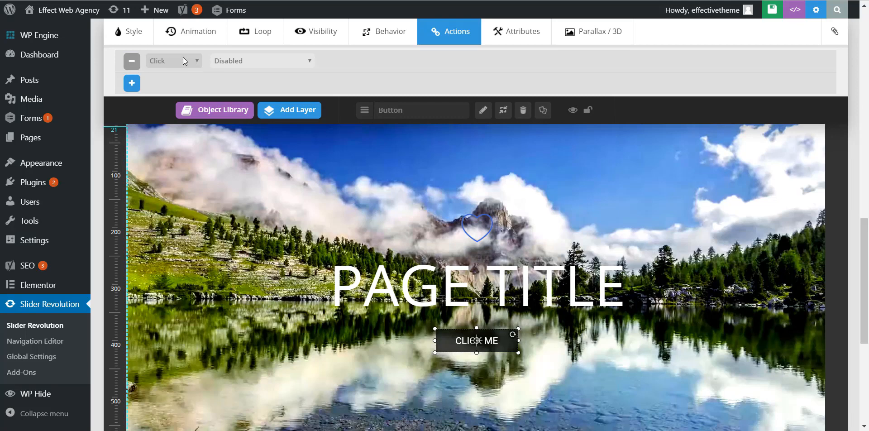
click(252, 62)
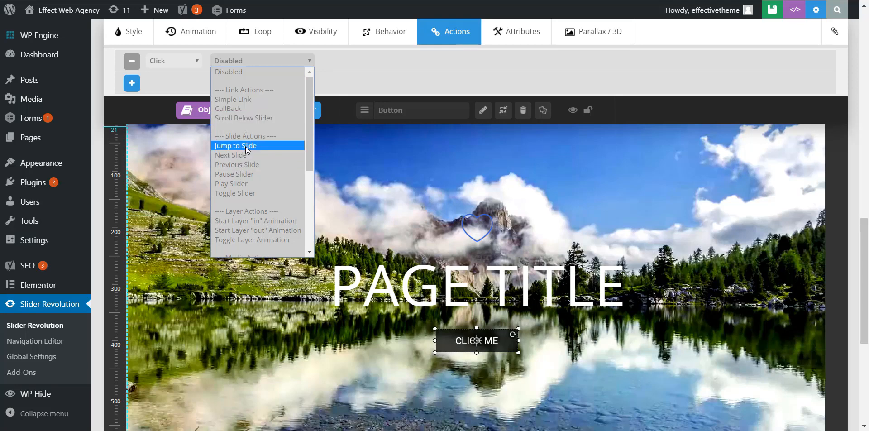
scroll(245, 147, down, 5)
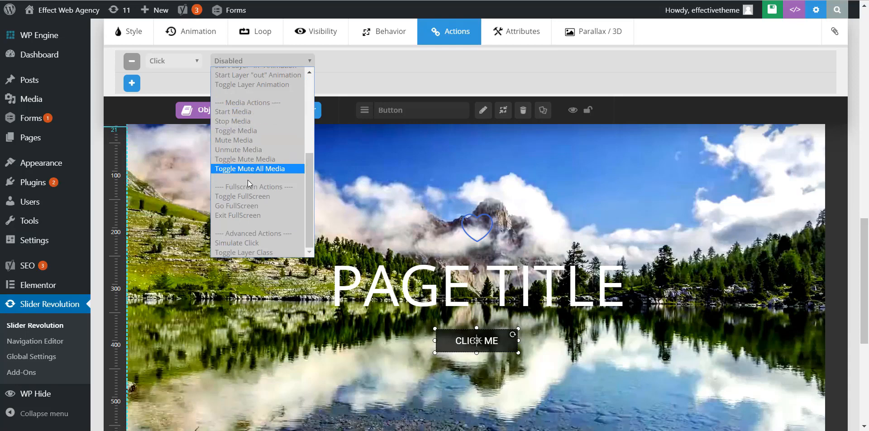
scroll(240, 159, up, 5)
click(238, 100)
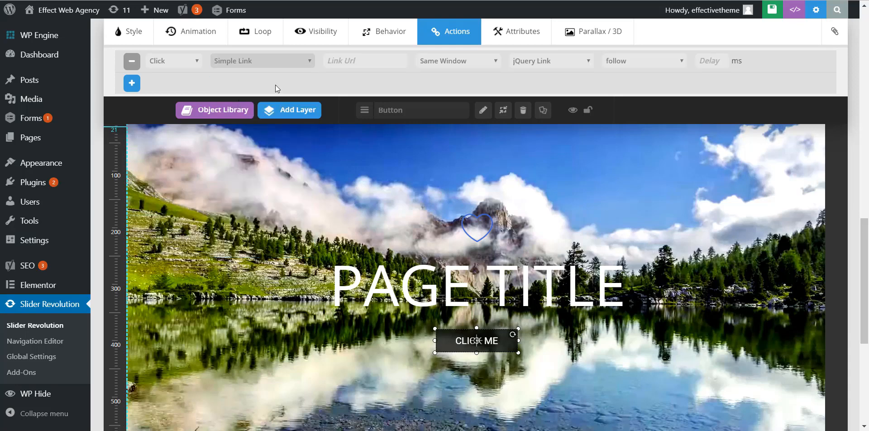
Set the button action's link URL to /about/ and its link type to a Tag Link, opening in the same window.
click(350, 63)
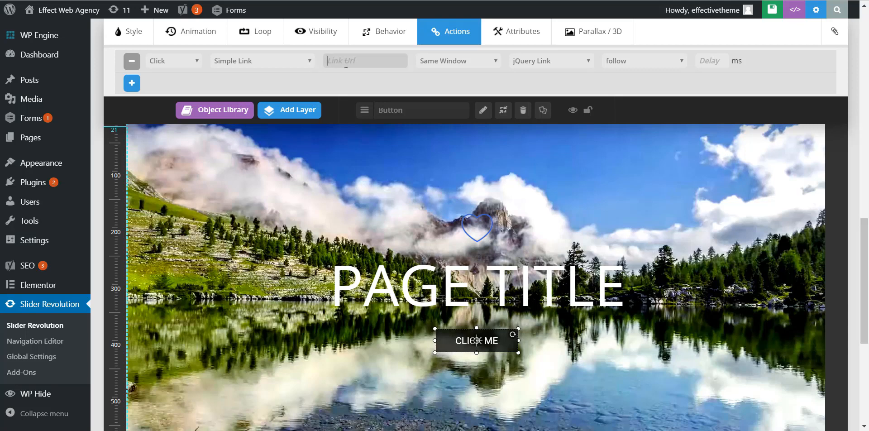
text(/about/)
click(487, 59)
click(527, 76)
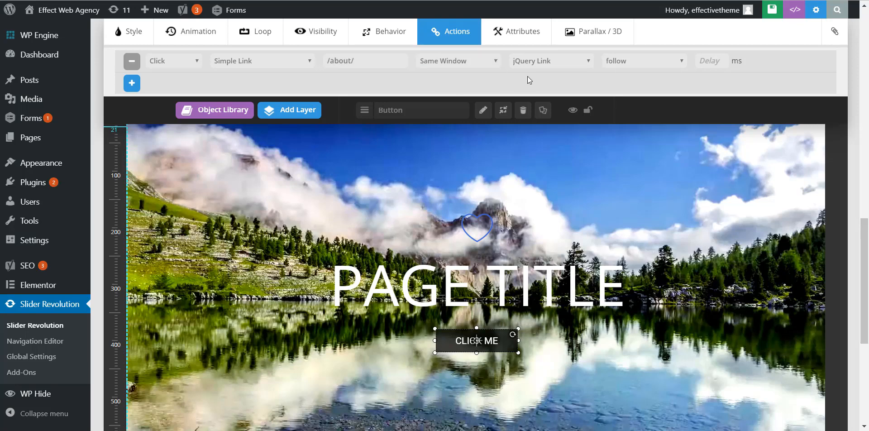
click(574, 64)
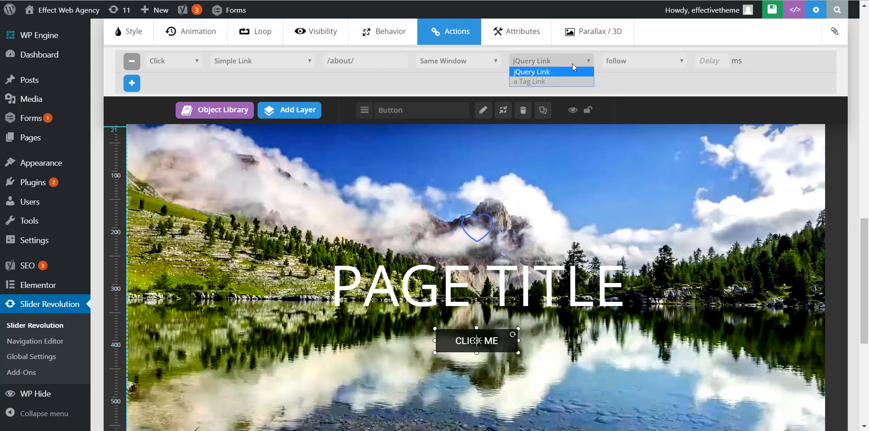
click(533, 83)
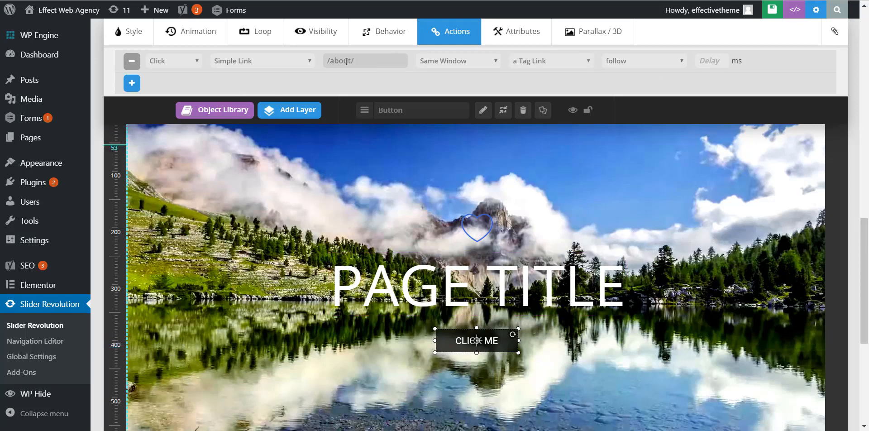
Add a shape layer to the slide with the default 200 by 200 size.
scroll(419, 253, down, 5)
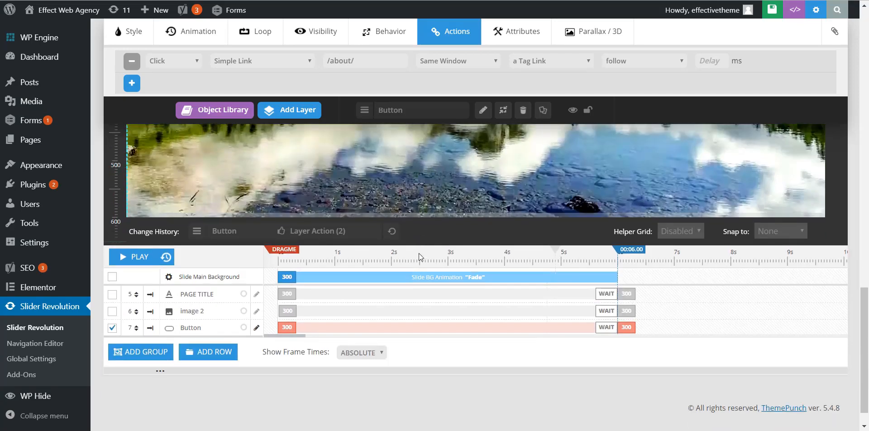
scroll(418, 254, up, 5)
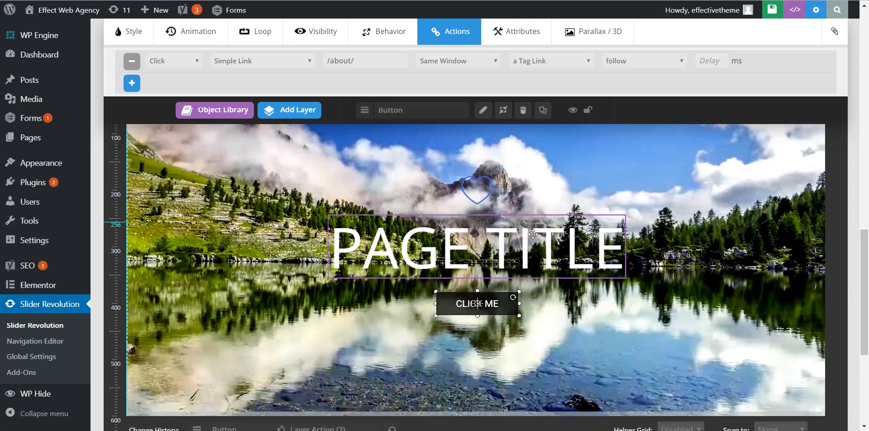
scroll(438, 240, up, 4)
mouse_move(312, 193)
scroll(312, 194, down, 3)
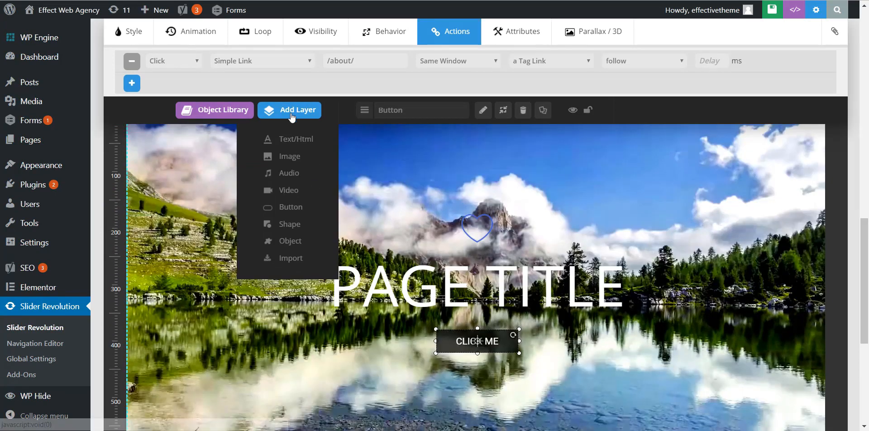
click(289, 225)
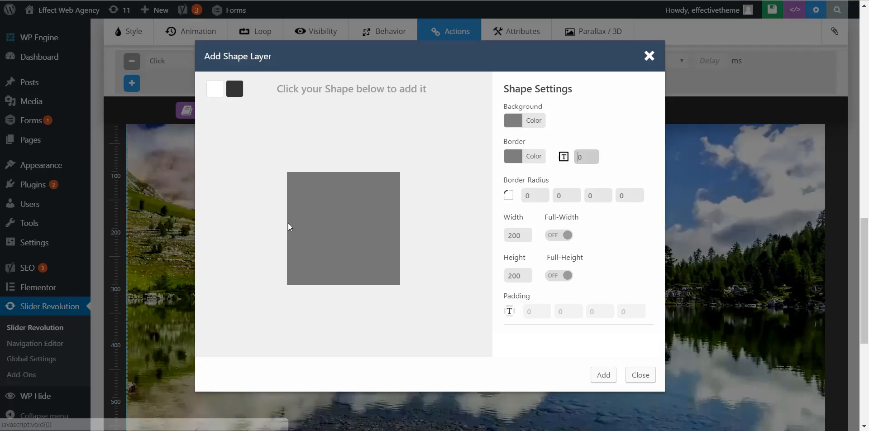
click(603, 375)
Move the shape over PAGE TITLE and resize it to a wide rectangle of about 567 by 142 px.
drag(294, 288, 657, 254)
drag(535, 194, 588, 269)
scroll(717, 267, down, 1)
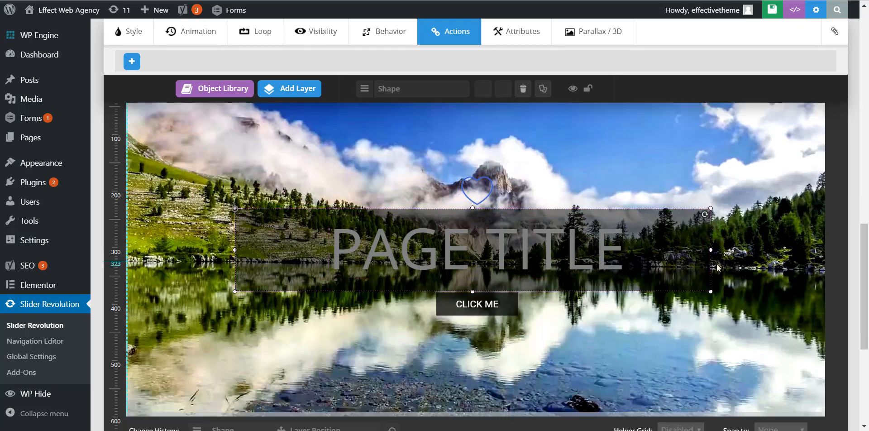
drag(710, 291, 633, 289)
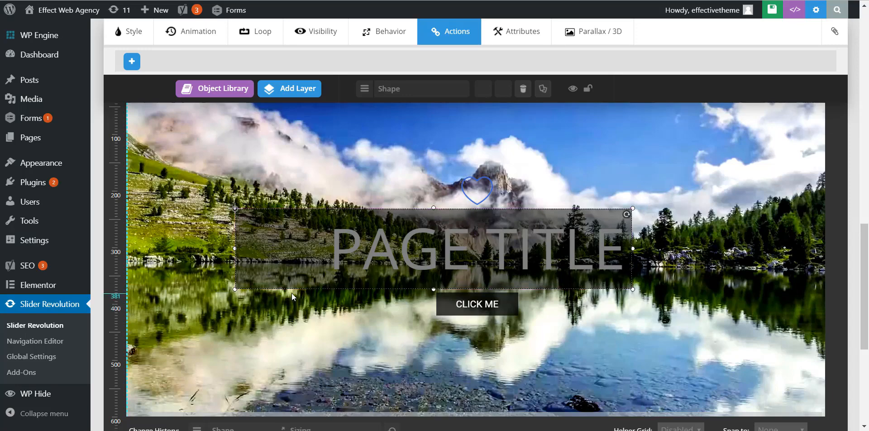
drag(234, 289, 311, 290)
Center the shape layer horizontally and vertically on the slide.
scroll(604, 277, down, 1)
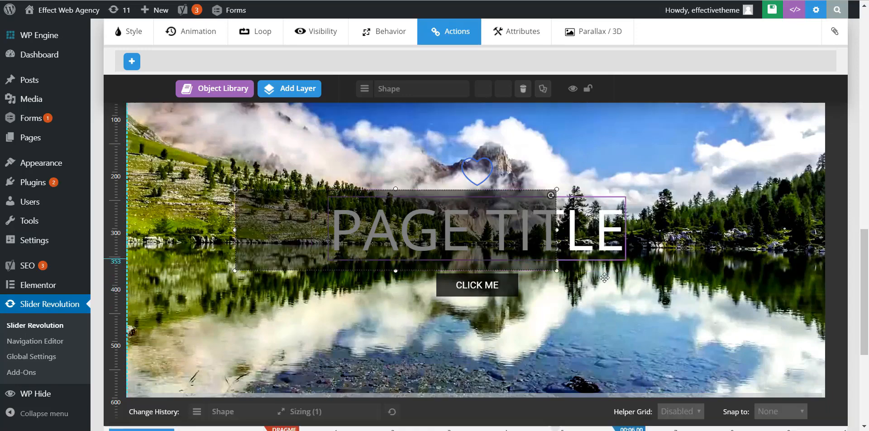
scroll(604, 277, down, 4)
scroll(604, 277, up, 3)
scroll(475, 222, up, 3)
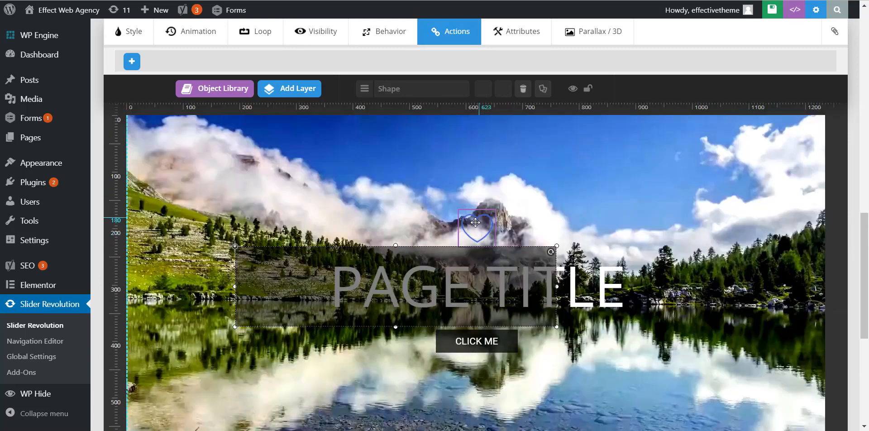
click(129, 32)
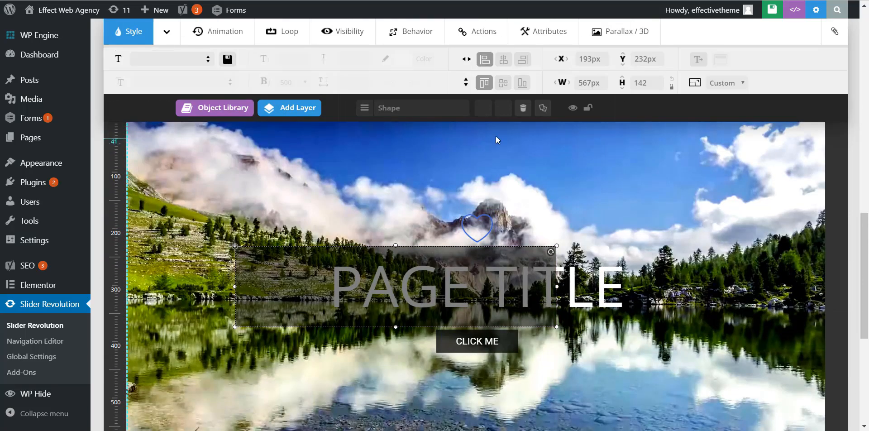
click(503, 59)
click(503, 83)
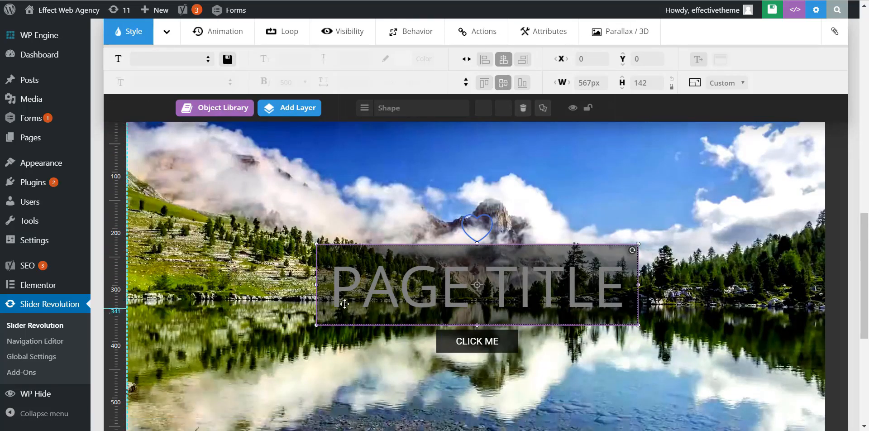
Reorder the Shape layer to z-index 5, ahead of PAGE TITLE in the layer list, placing it behind the title text.
scroll(344, 303, down, 4)
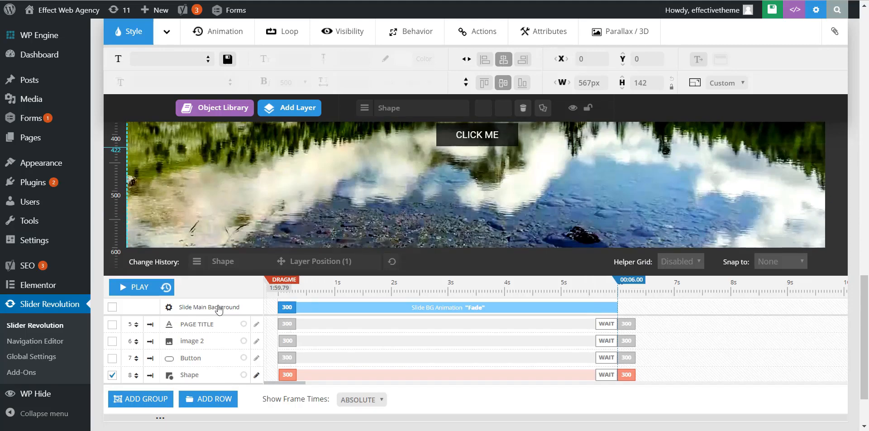
click(606, 193)
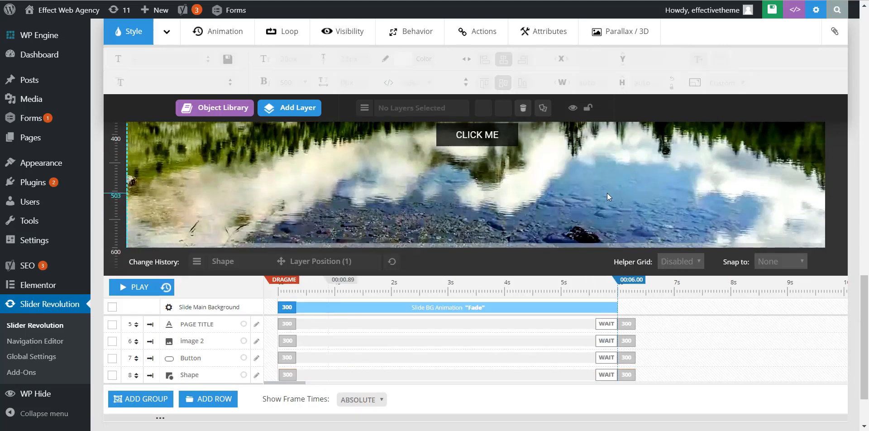
scroll(656, 314, up, 4)
scroll(252, 355, down, 4)
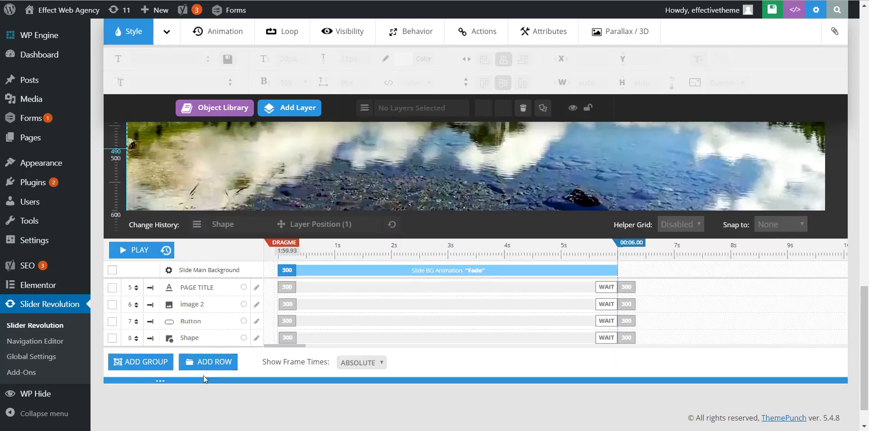
click(207, 336)
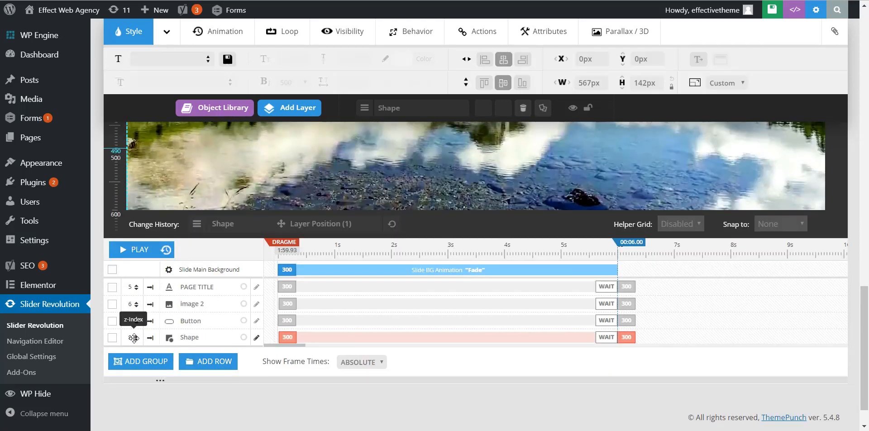
drag(134, 337, 128, 285)
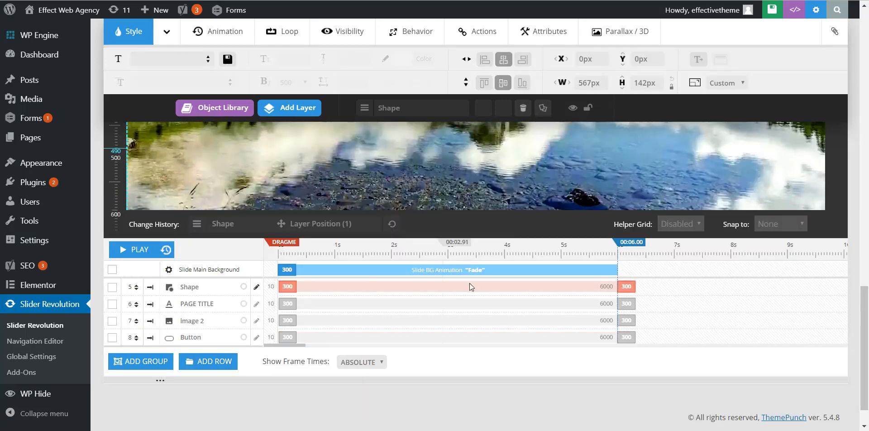
scroll(626, 295, up, 4)
click(666, 273)
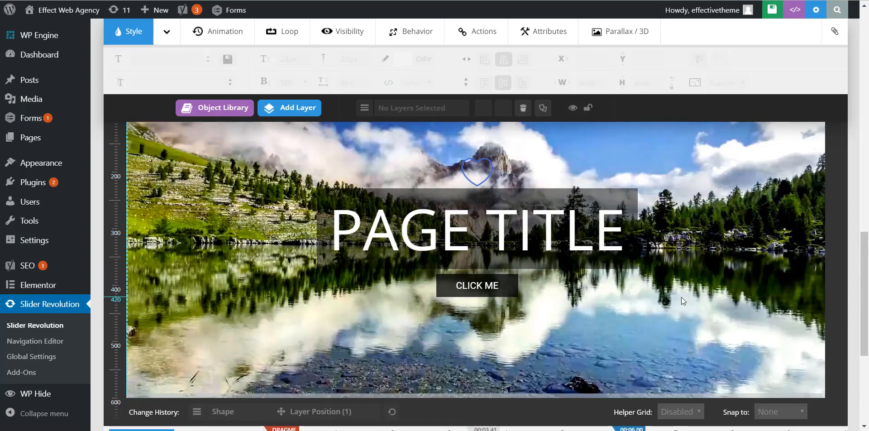
scroll(680, 297, up, 1)
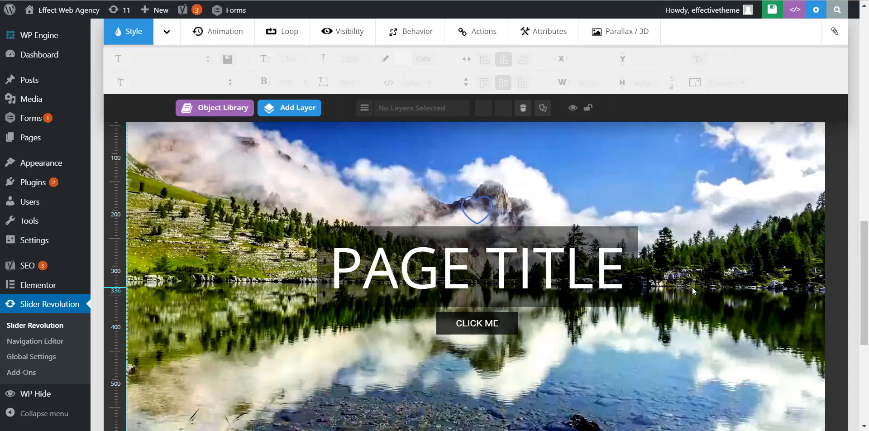
scroll(691, 290, up, 3)
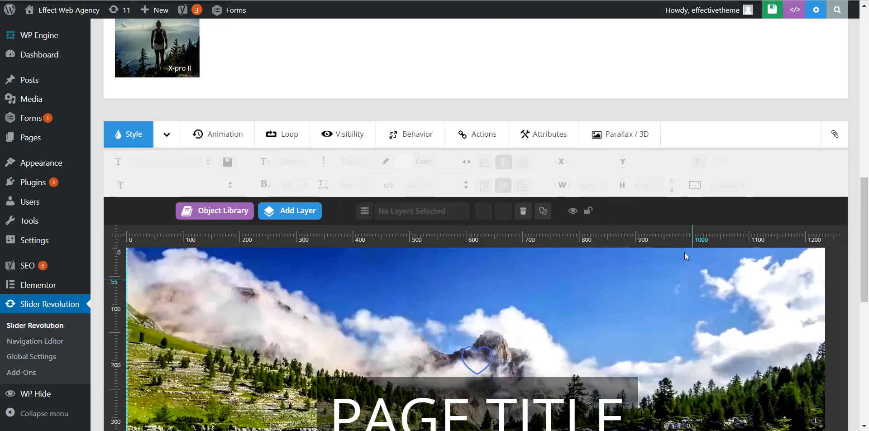
scroll(783, 212, up, 4)
scroll(760, 243, up, 7)
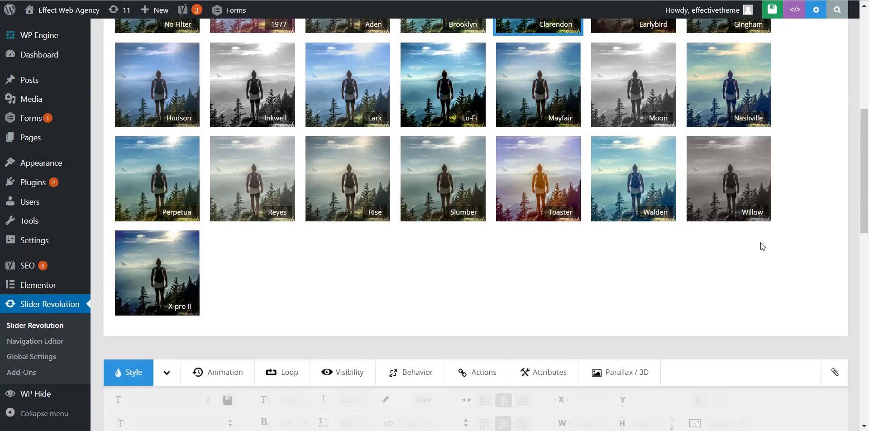